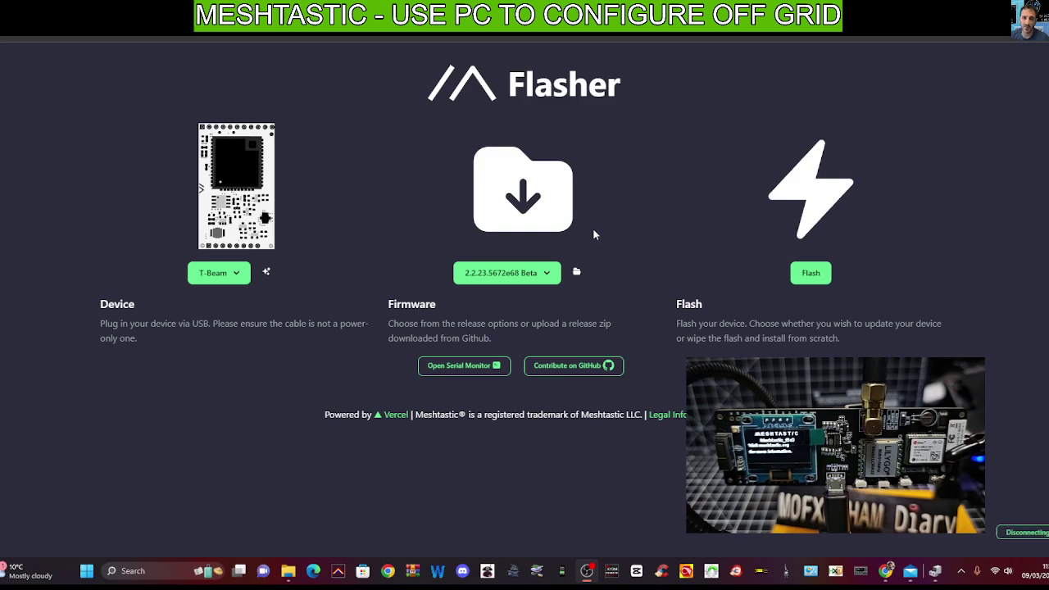
- Open Device Manager and expand Ports (COM & LPT) to find the USB-Enhanced-SERIAL CH9102 on COM11
right_click(87, 571)
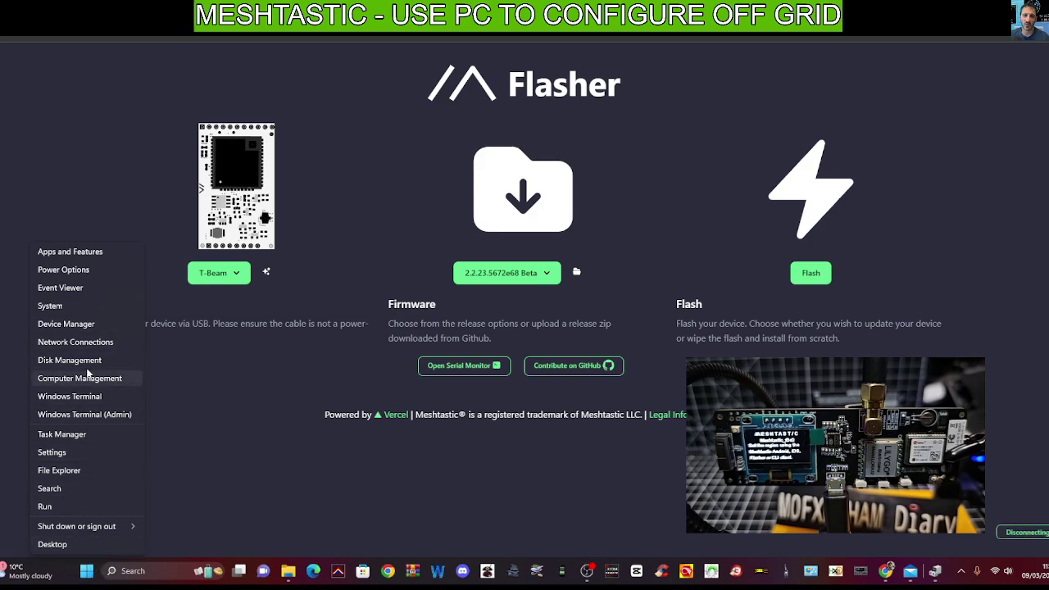
left_click(78, 325)
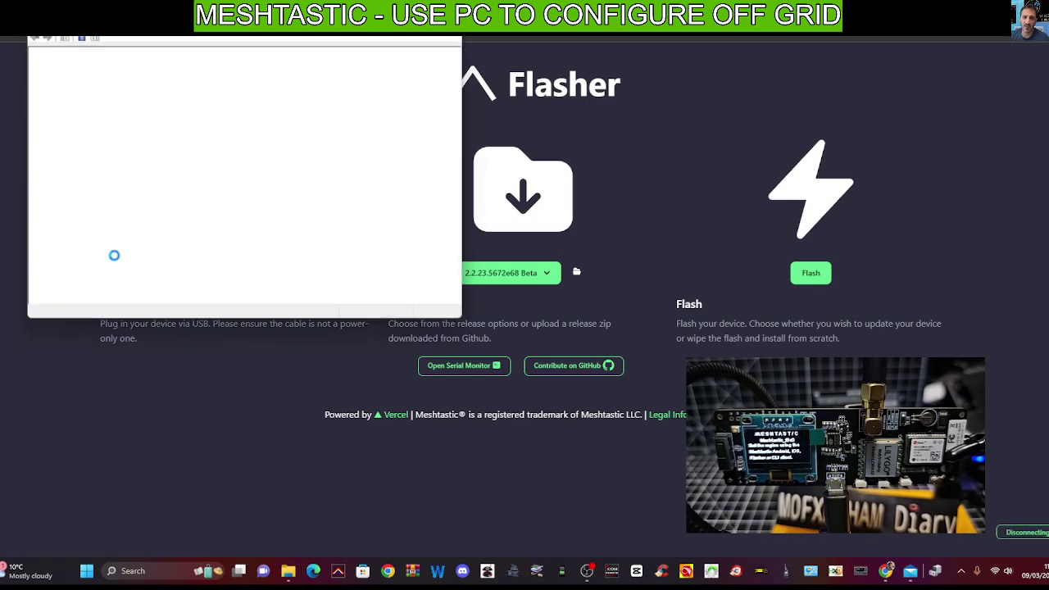
left_click_drag(292, 10, 295, 107)
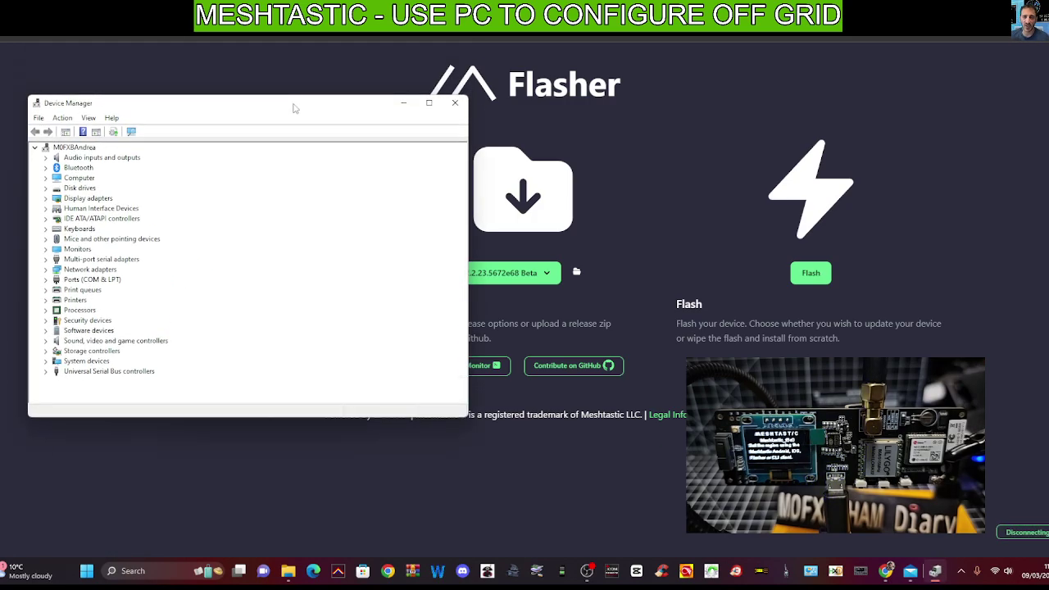
double_click(91, 280)
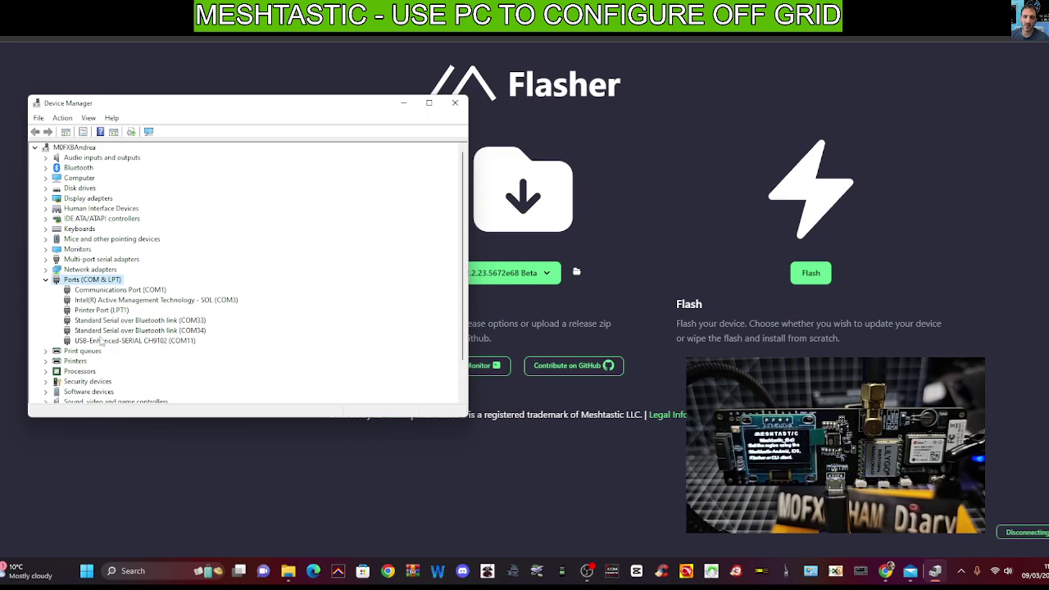
left_click_drag(337, 112, 257, 127)
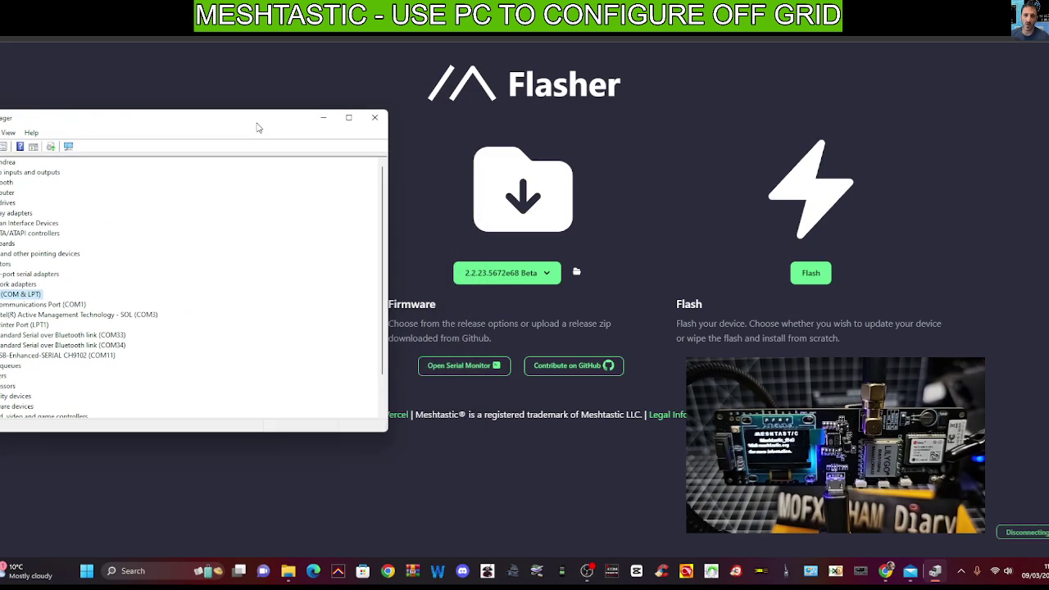
- In the flasher, browse the supported boards, keep T-Beam, and review the available firmware releases
left_click(323, 118)
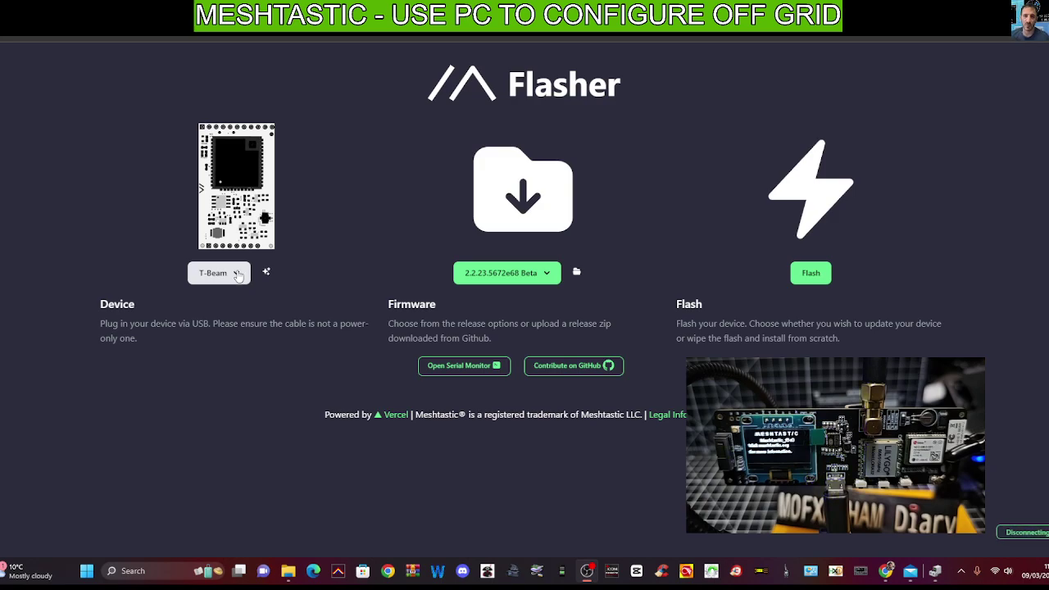
left_click(238, 274)
scroll(232, 362, "down", 1)
scroll(237, 393, "down", 1)
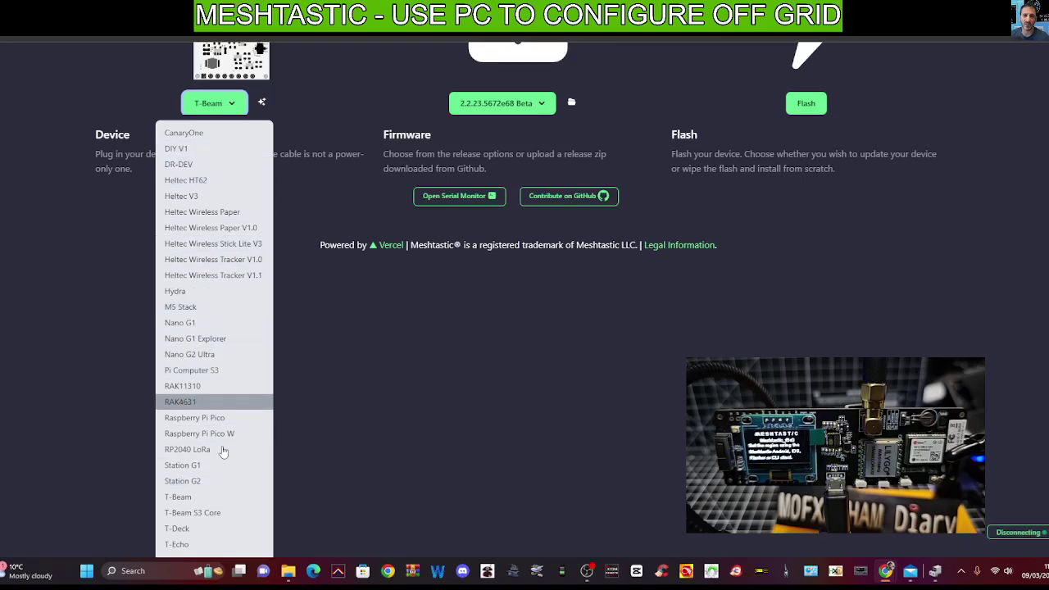
left_click(33, 198)
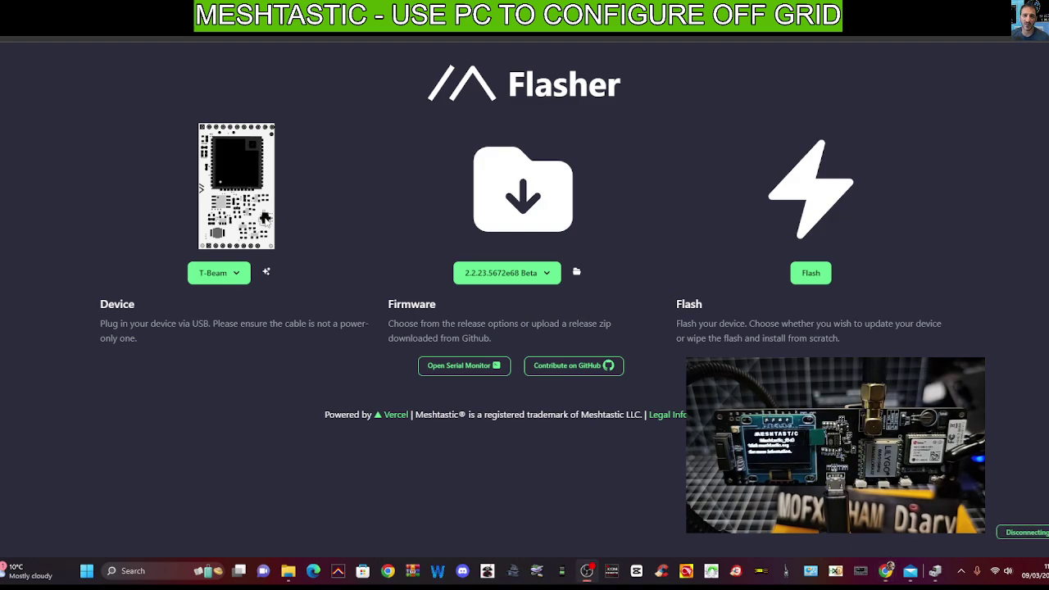
left_click(548, 274)
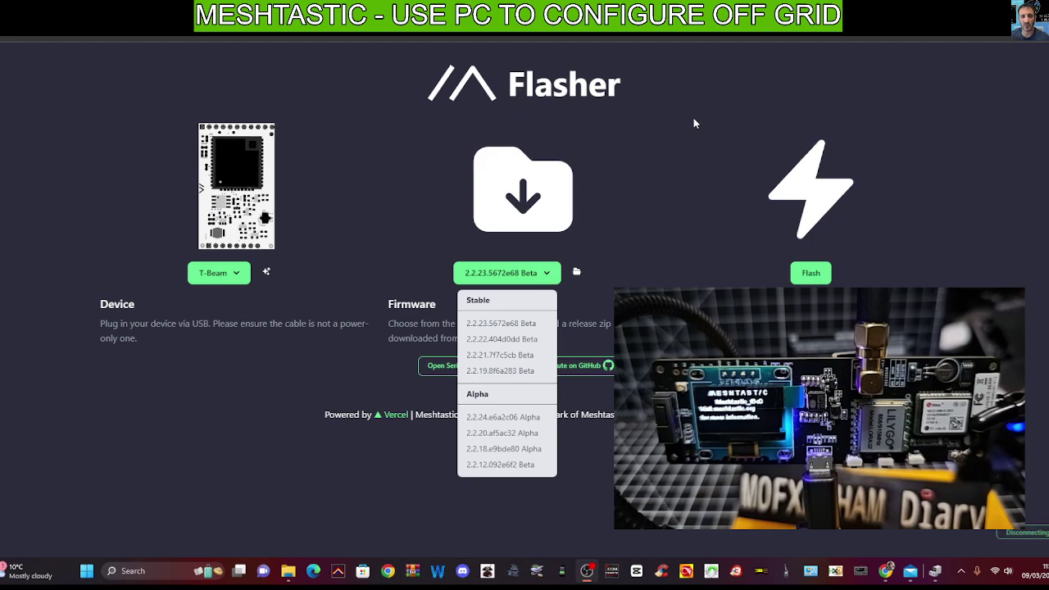
left_click(335, 244)
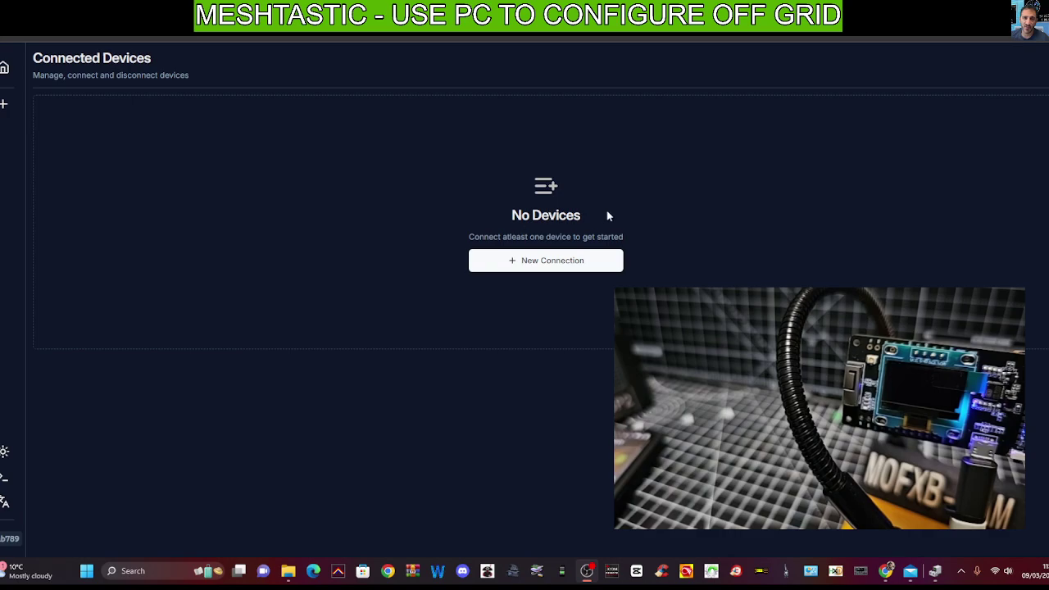
- Start a new connection and compare the Serial and Bluetooth options, ending on Bluetooth
left_click(513, 264)
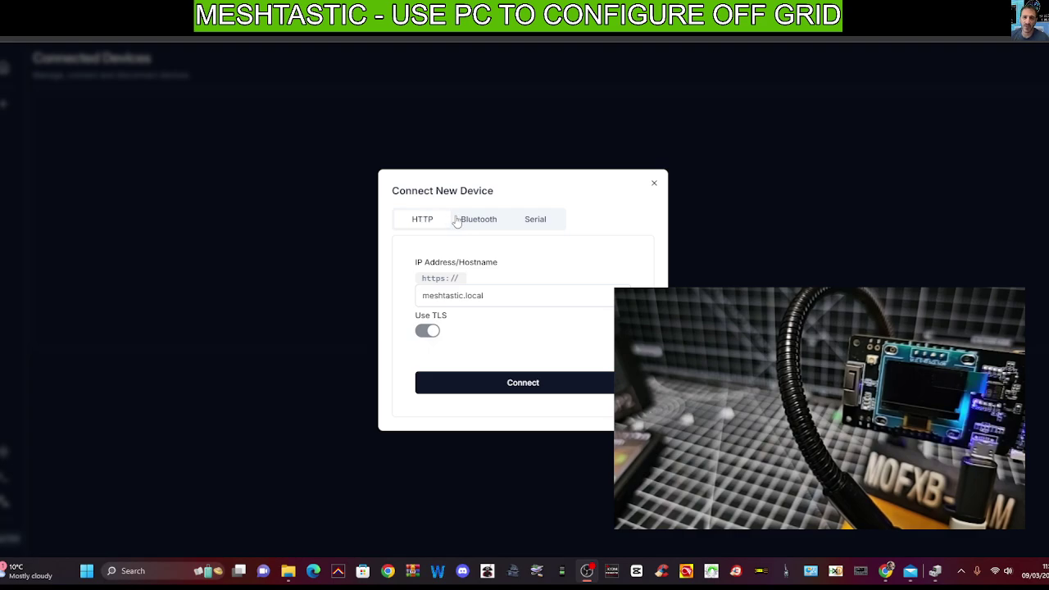
left_click(536, 220)
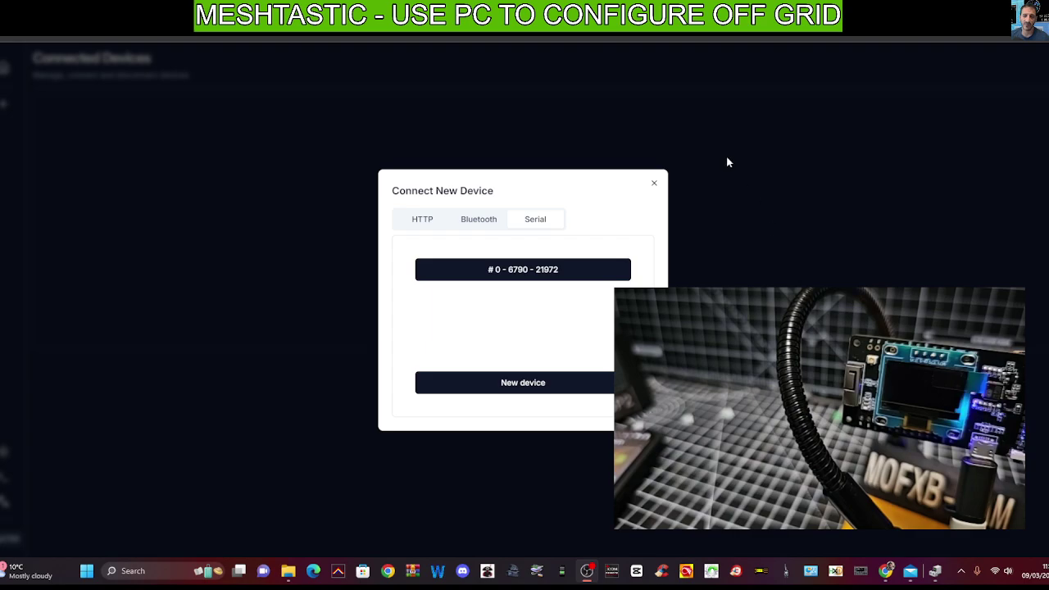
left_click(475, 221)
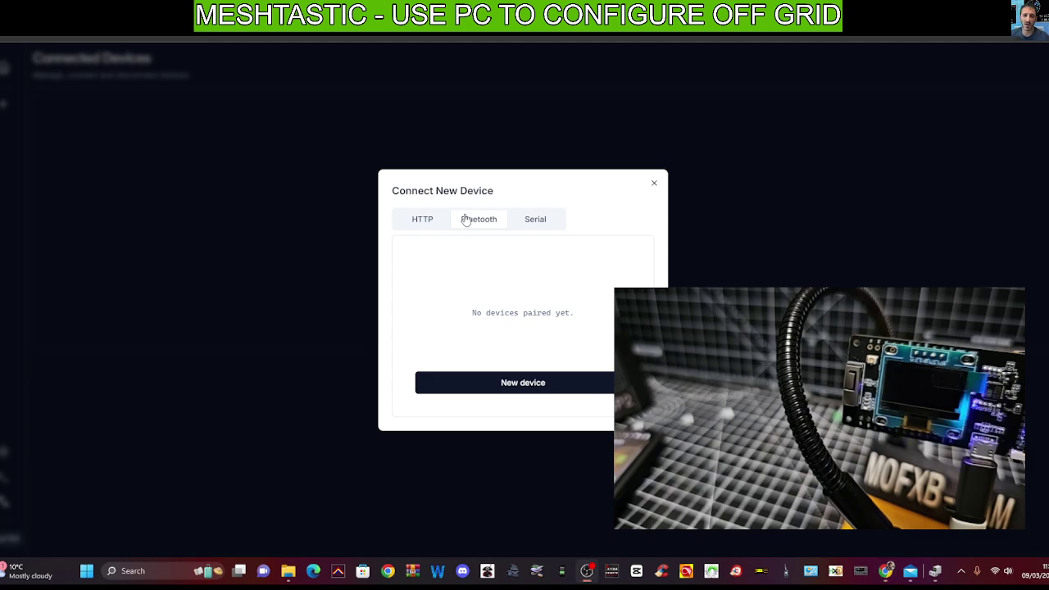
- Pair the Meshtastic_f6c0 node over Bluetooth and connect to it
left_click(523, 387)
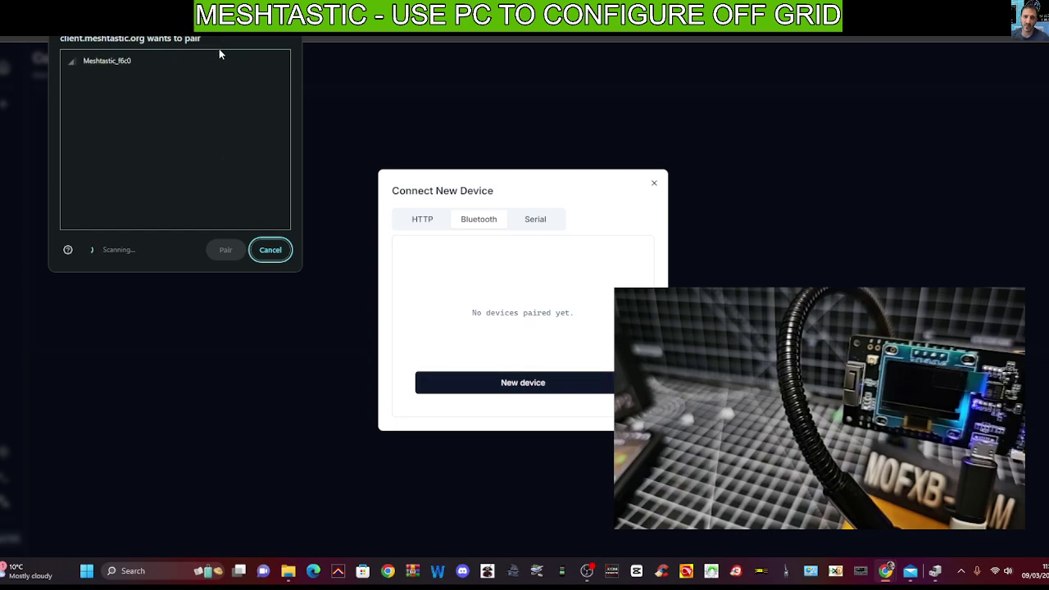
left_click(116, 66)
left_click(226, 249)
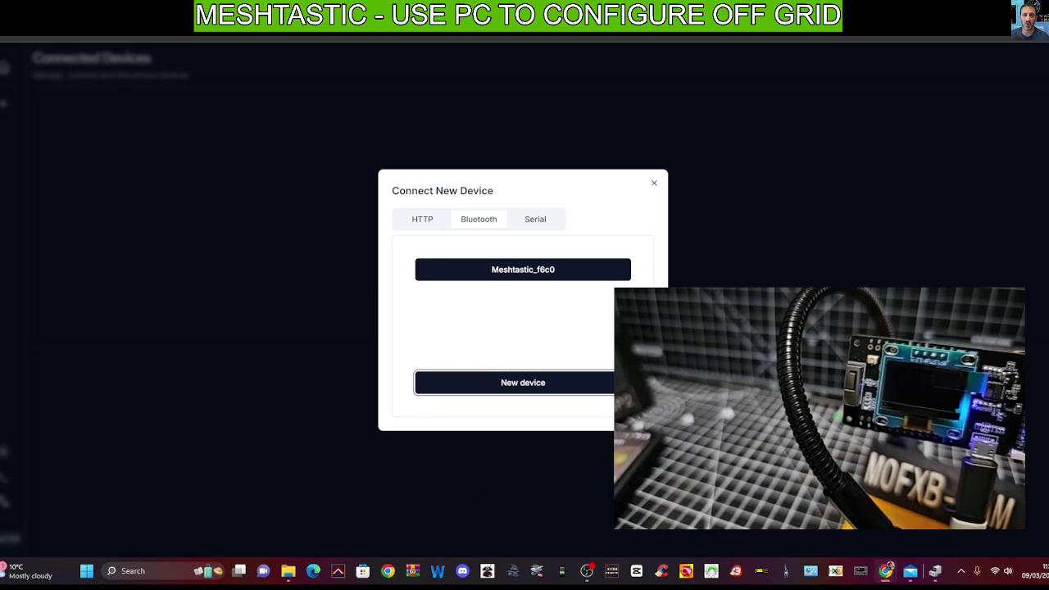
left_click(640, 286)
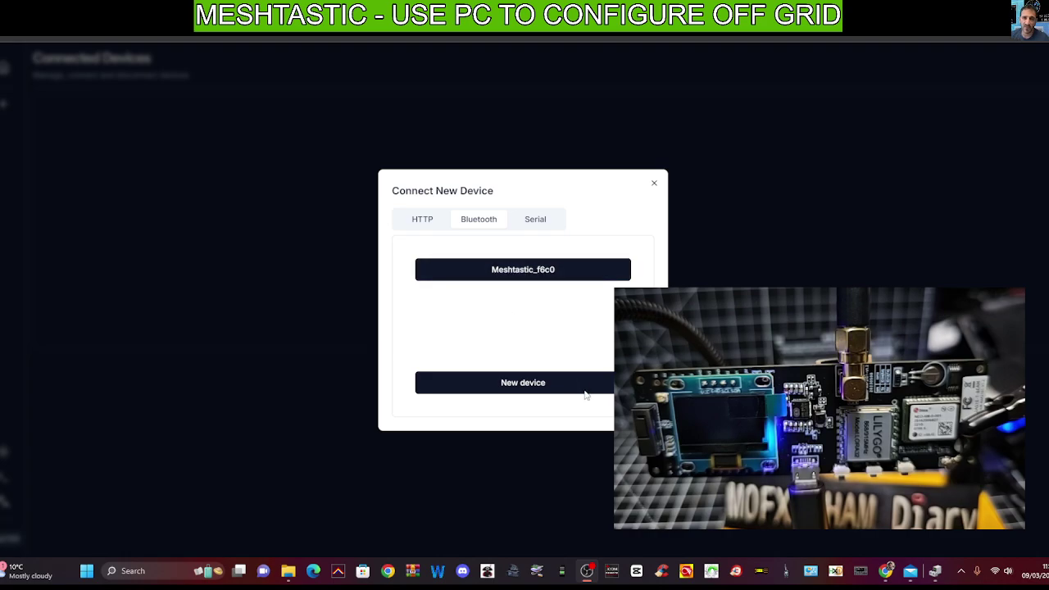
left_click(518, 273)
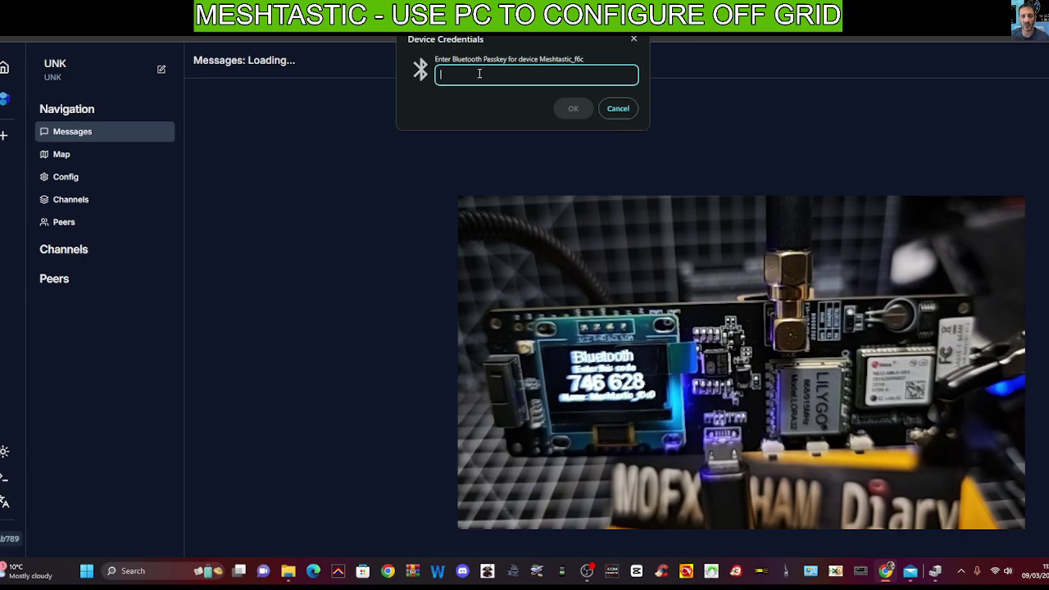
- Enter the Bluetooth passkey shown on the node's screen and confirm to connect f6c0
type("74")
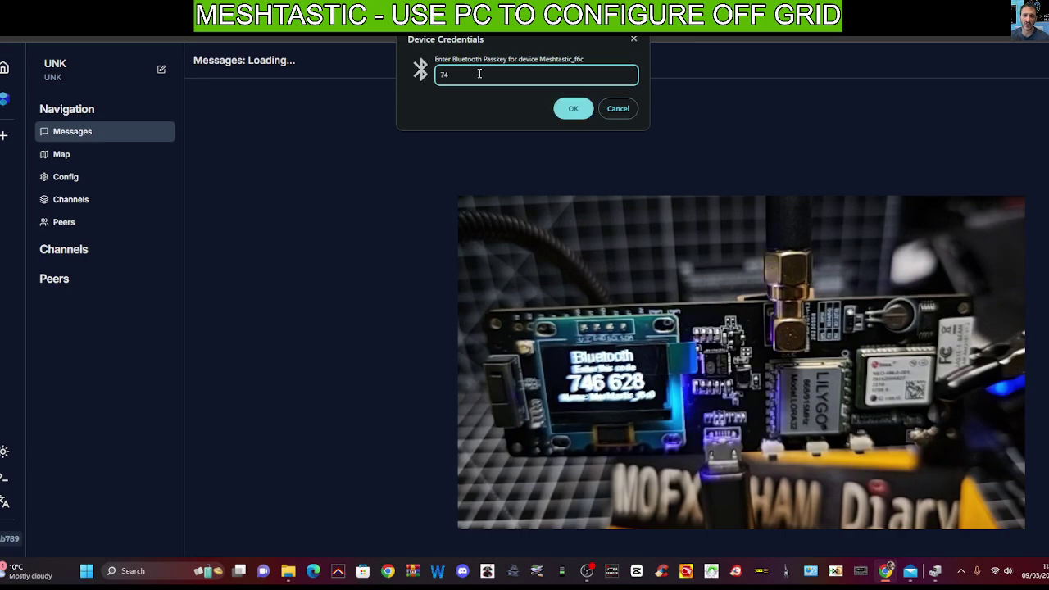
type("6628")
left_click(574, 110)
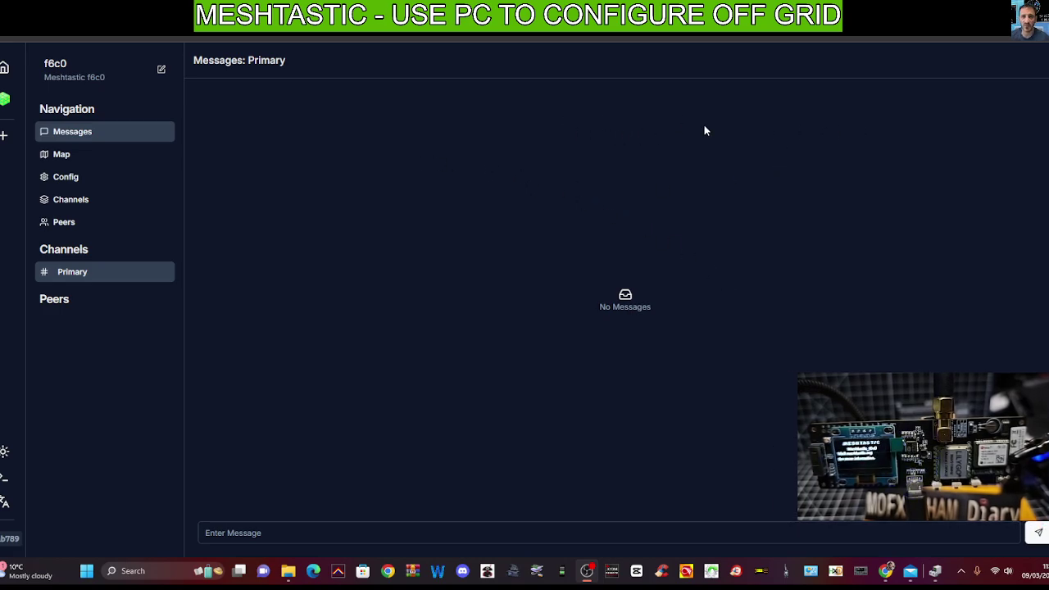
- Open the Map page and zoom and pan over southwest England and Wales
left_click(69, 136)
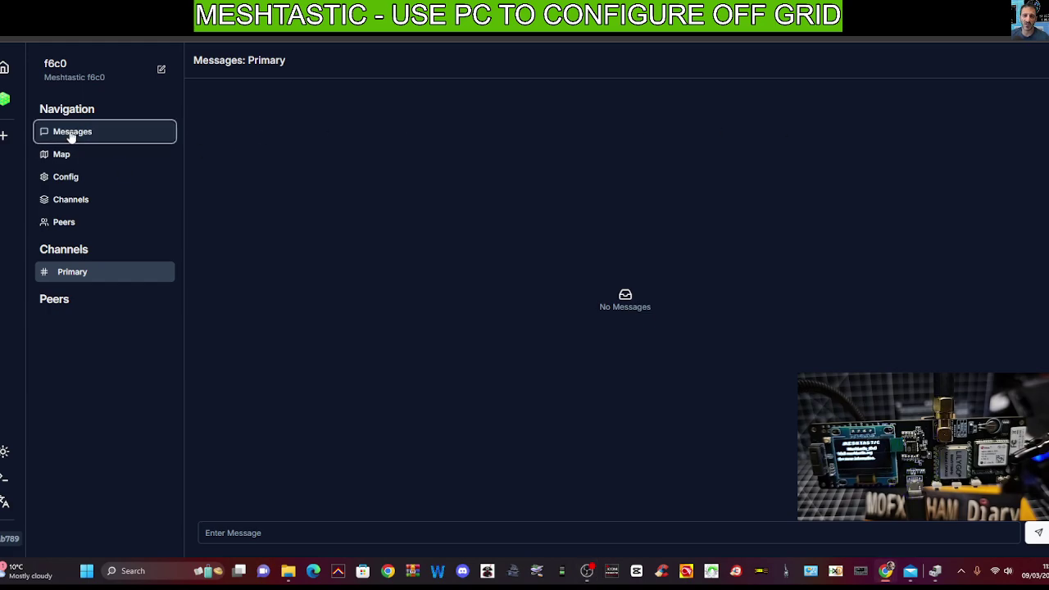
left_click(61, 155)
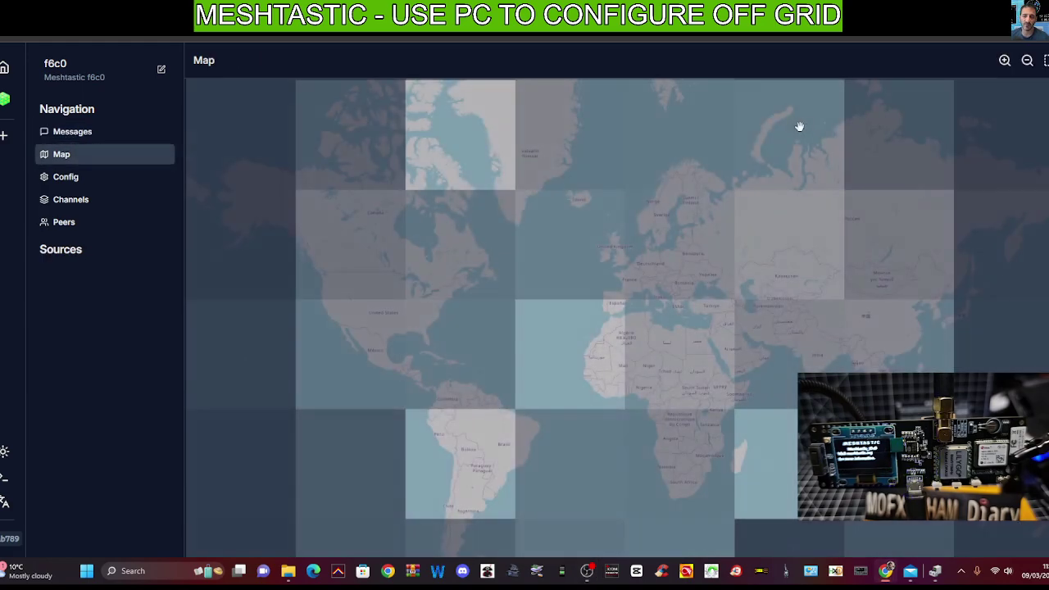
scroll(339, 241, "up", 2)
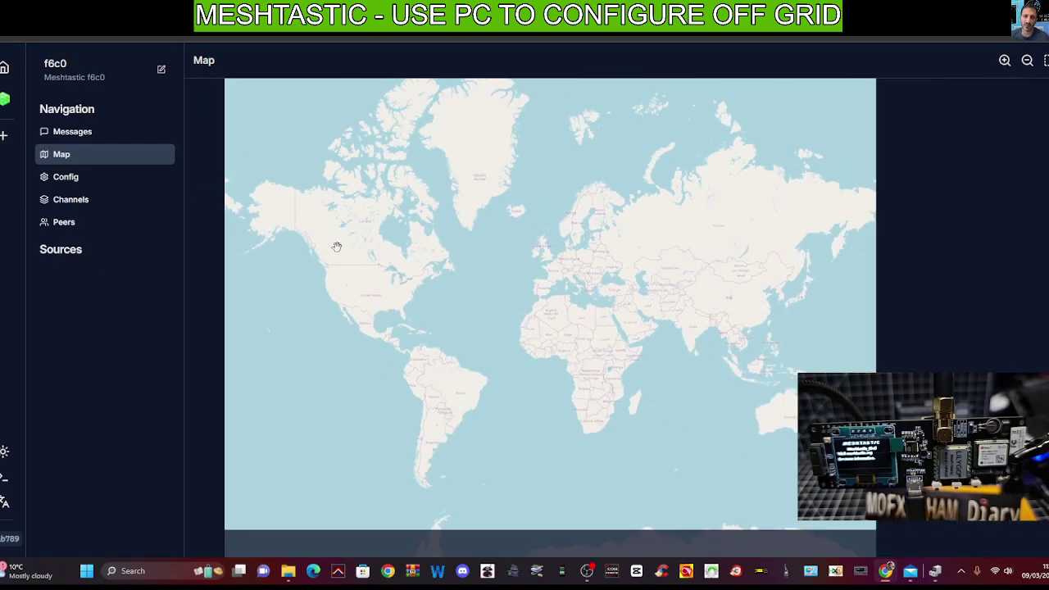
scroll(359, 251, "up", 3)
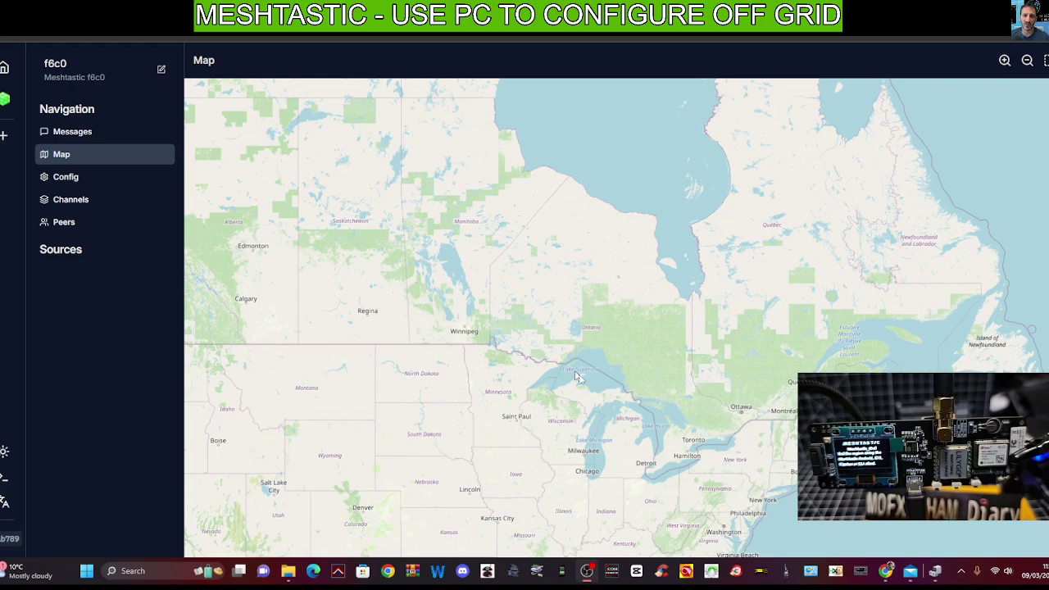
left_click_drag(515, 246, 771, 217)
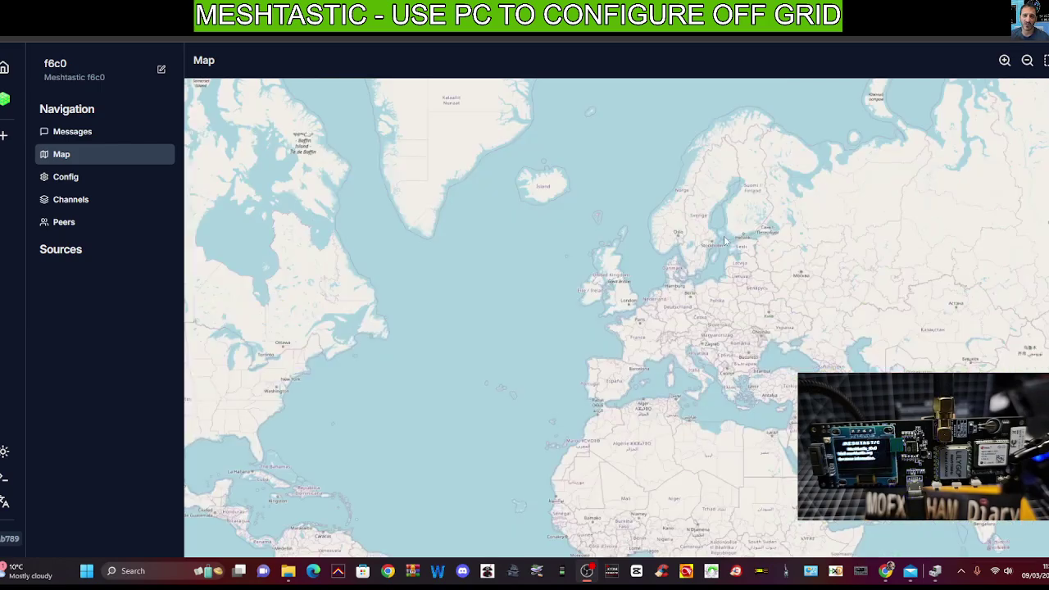
scroll(654, 292, "up", 5)
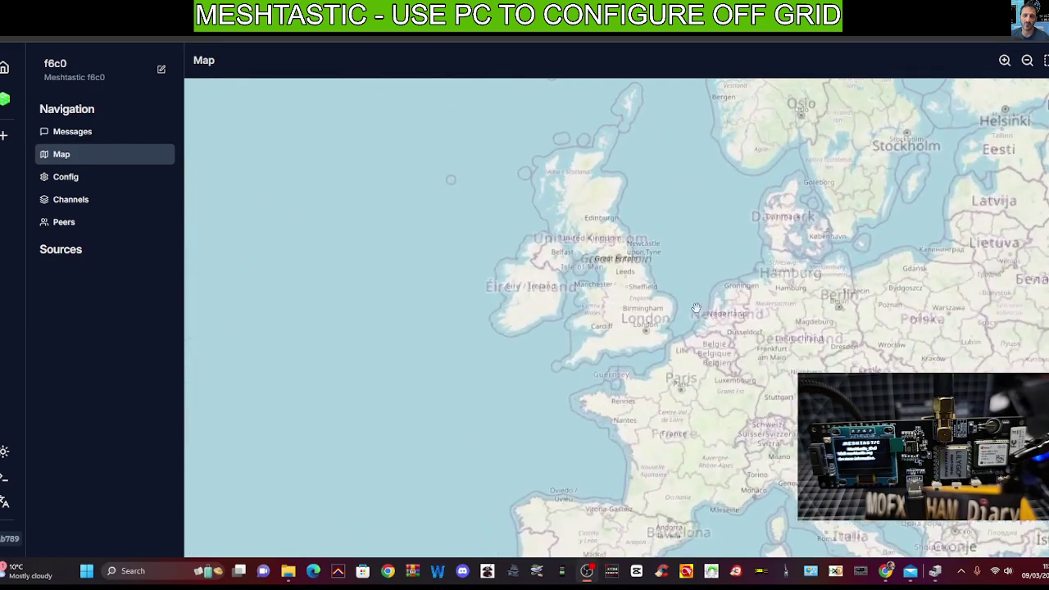
scroll(616, 323, "up", 4)
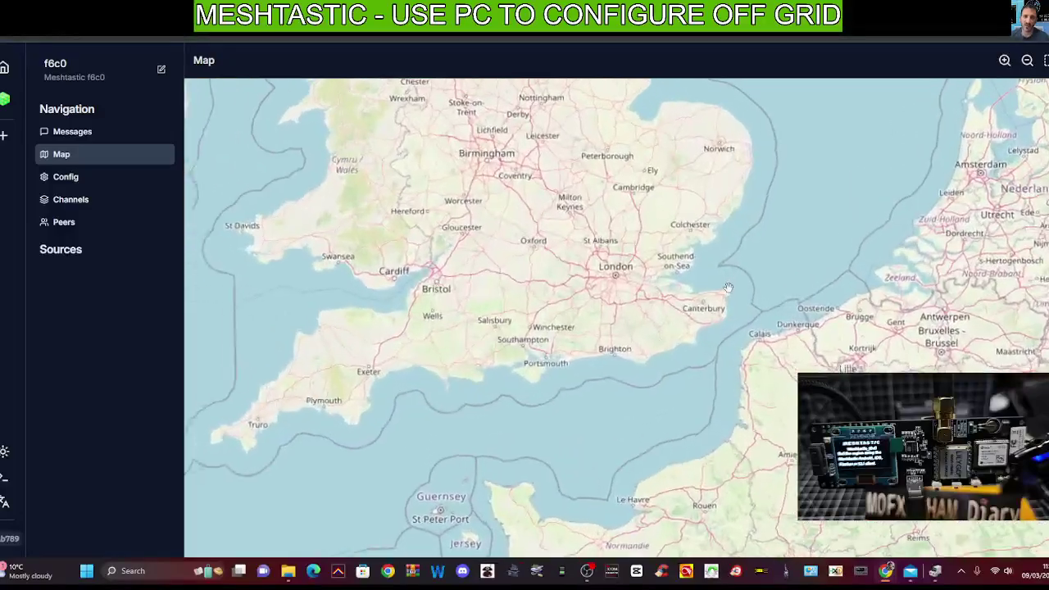
left_click_drag(616, 301, 780, 439)
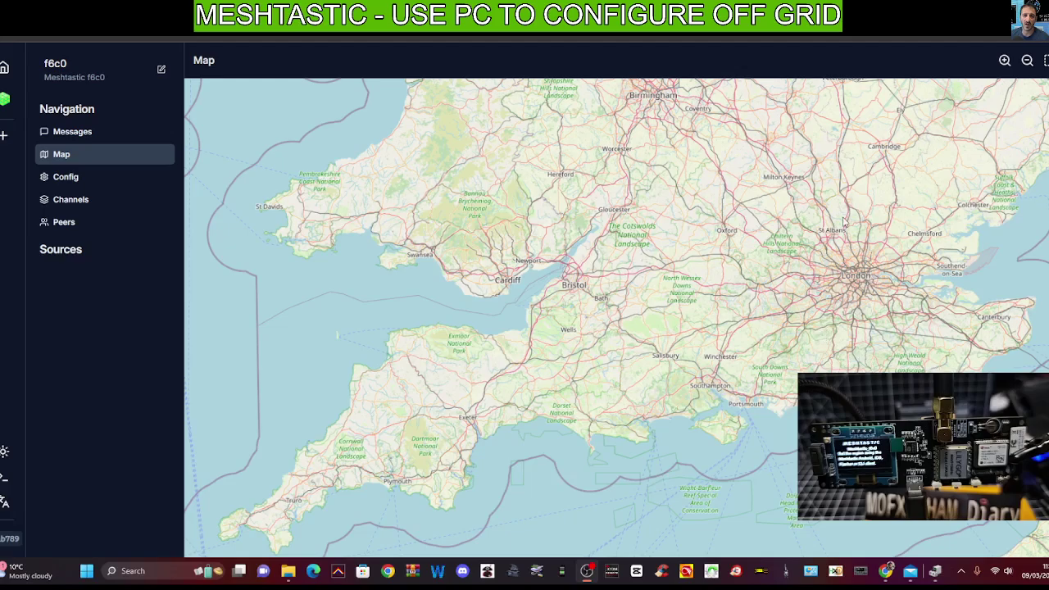
- Set node f6c0's LoRa region to EU_868 and hop limit to 7, and save
left_click(60, 177)
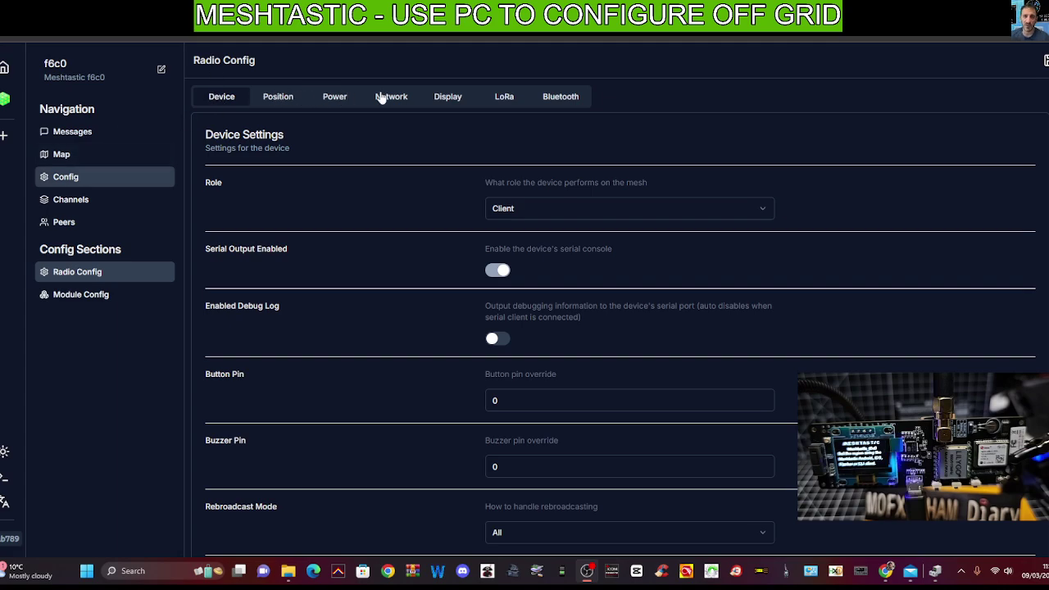
left_click(503, 98)
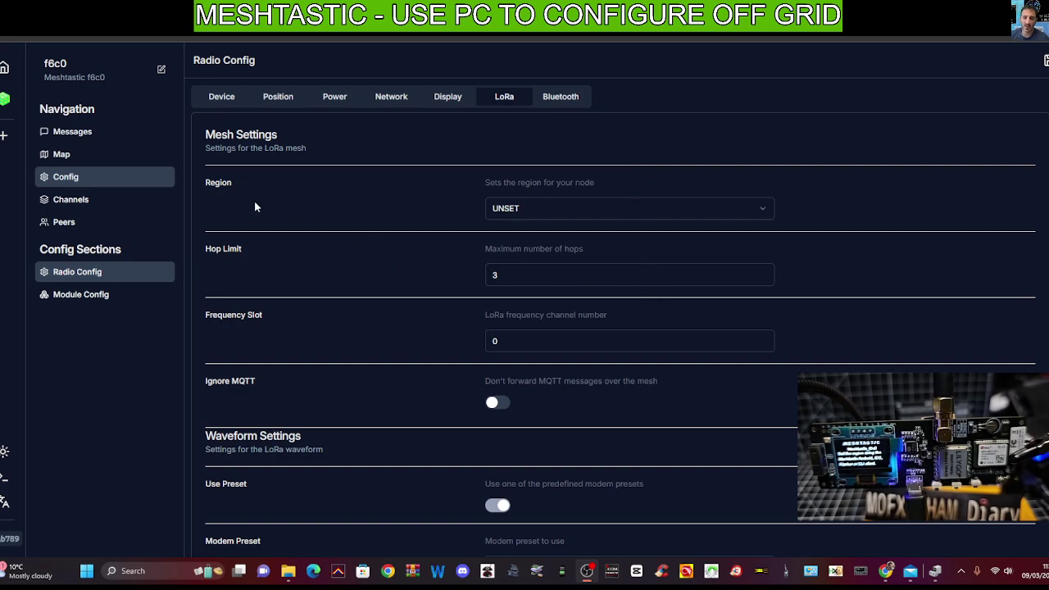
left_click(767, 211)
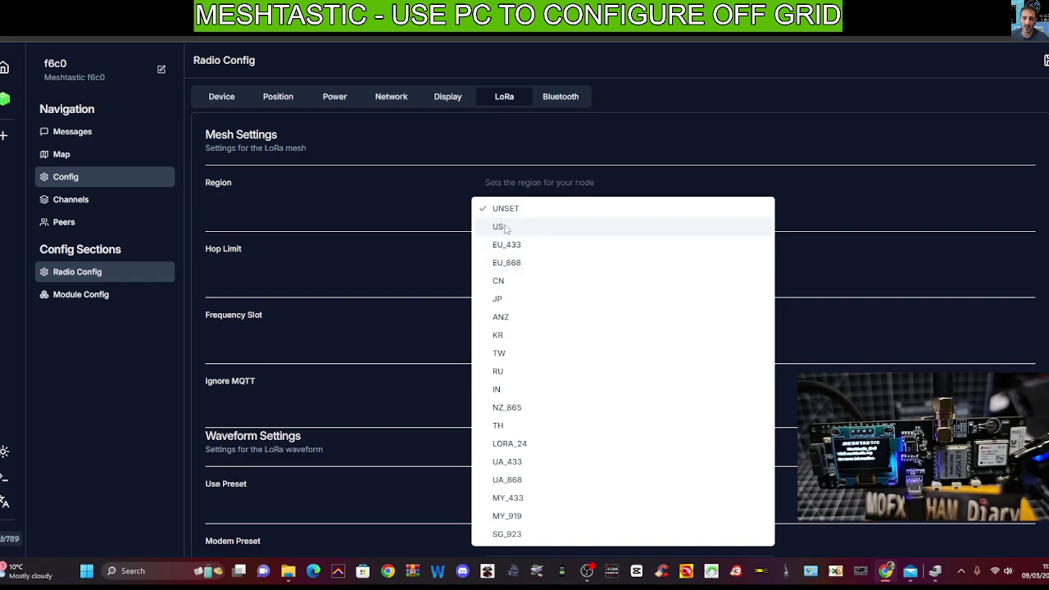
left_click(520, 264)
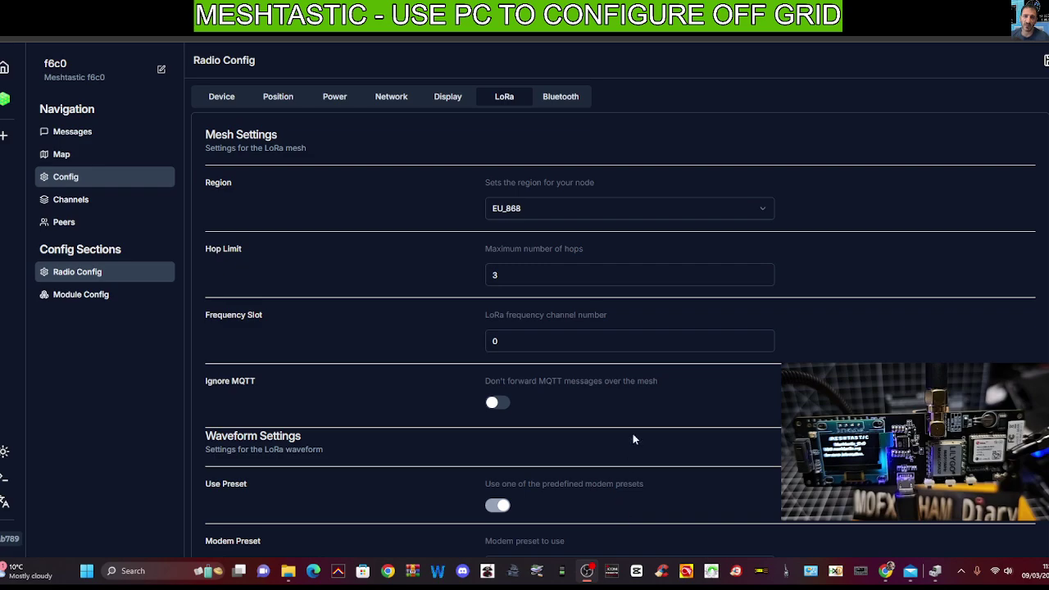
left_click(763, 273)
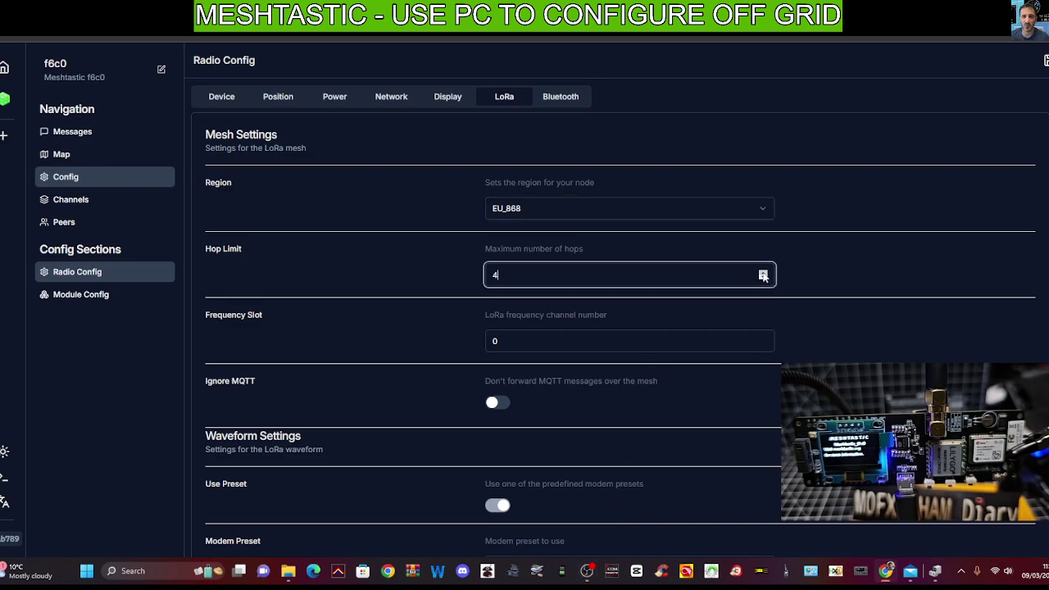
left_click(763, 273)
left_click(763, 274)
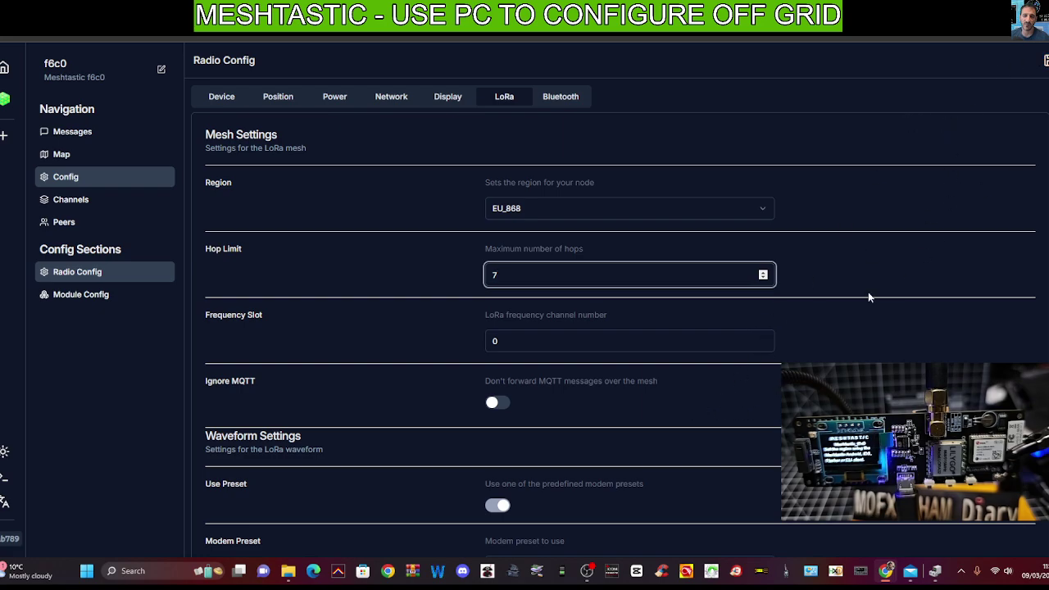
left_click(1046, 65)
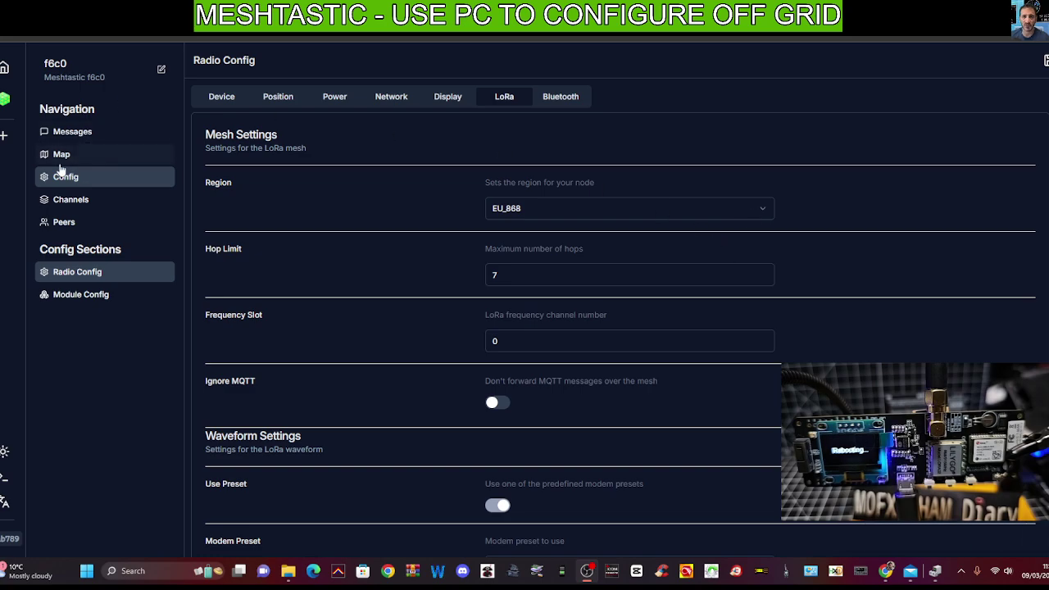
- Check channel slots Ch 1 through Ch 7 and Primary, then view the empty Peers list
left_click(70, 201)
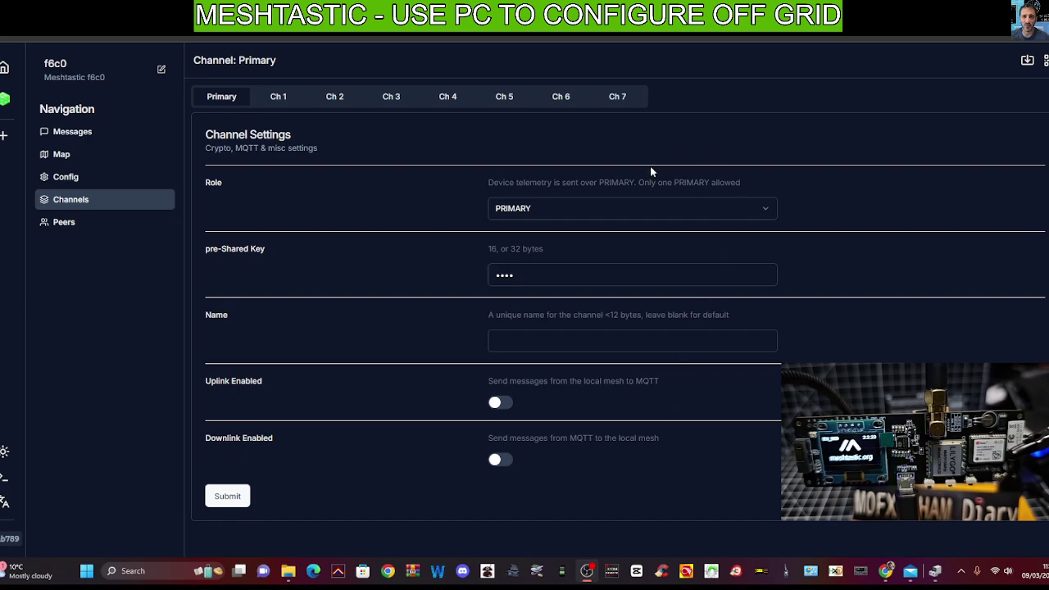
left_click(280, 99)
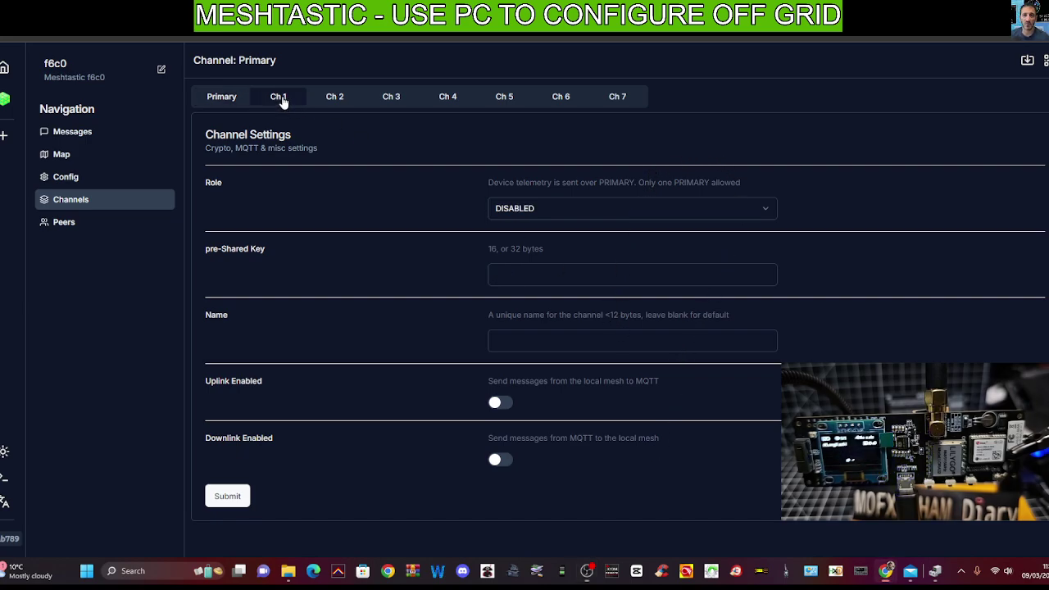
left_click(331, 100)
left_click(387, 100)
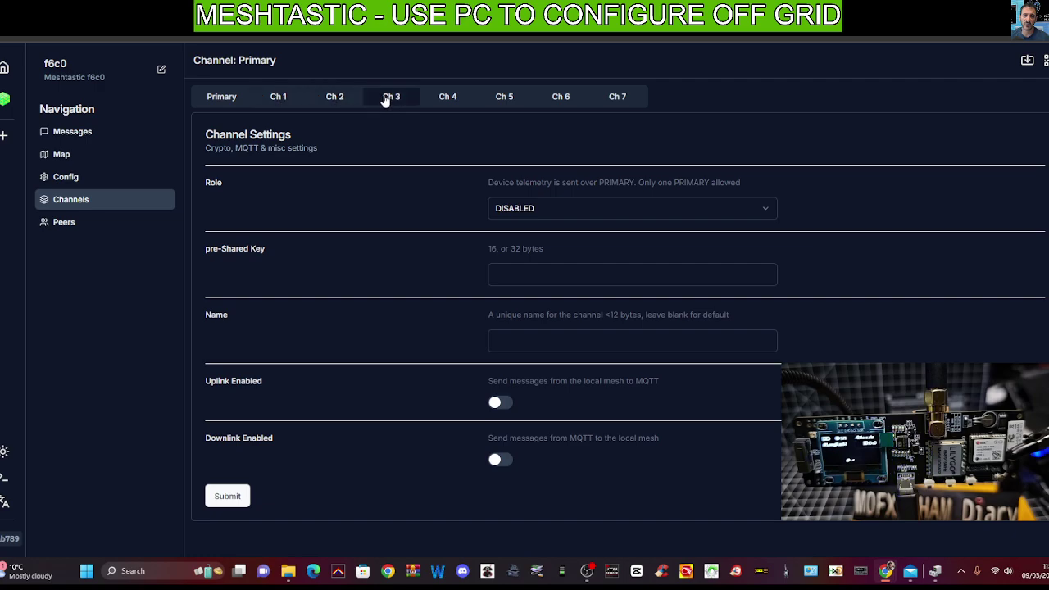
left_click(443, 101)
left_click(504, 101)
left_click(566, 102)
left_click(621, 97)
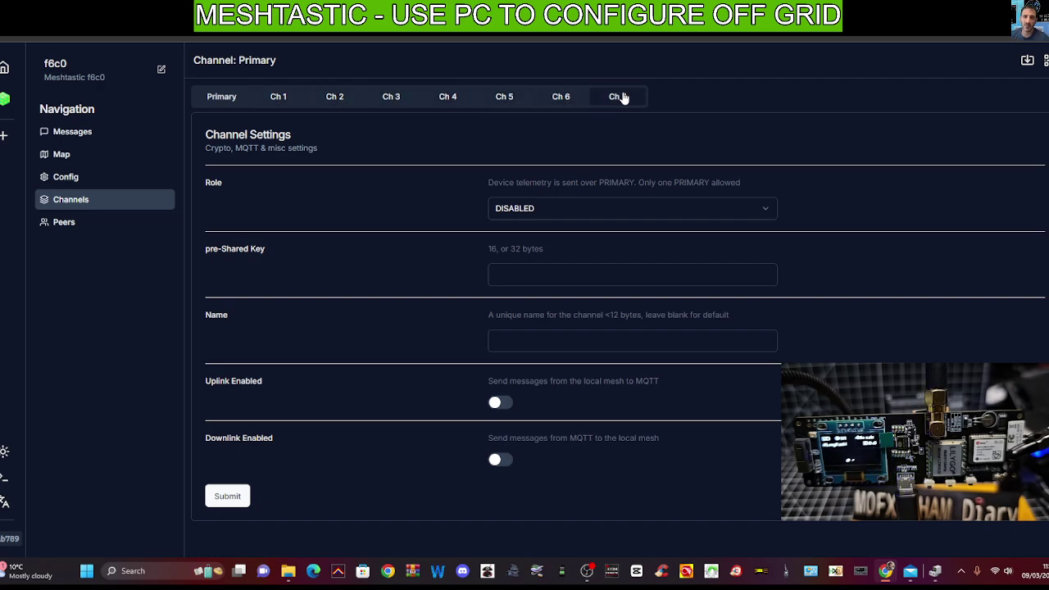
left_click(221, 99)
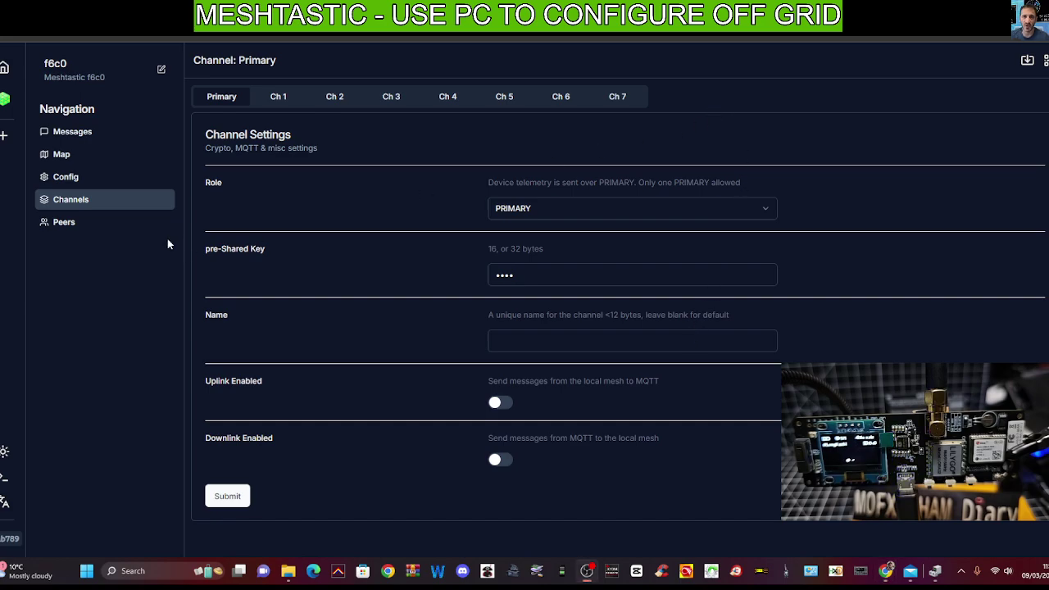
left_click(59, 224)
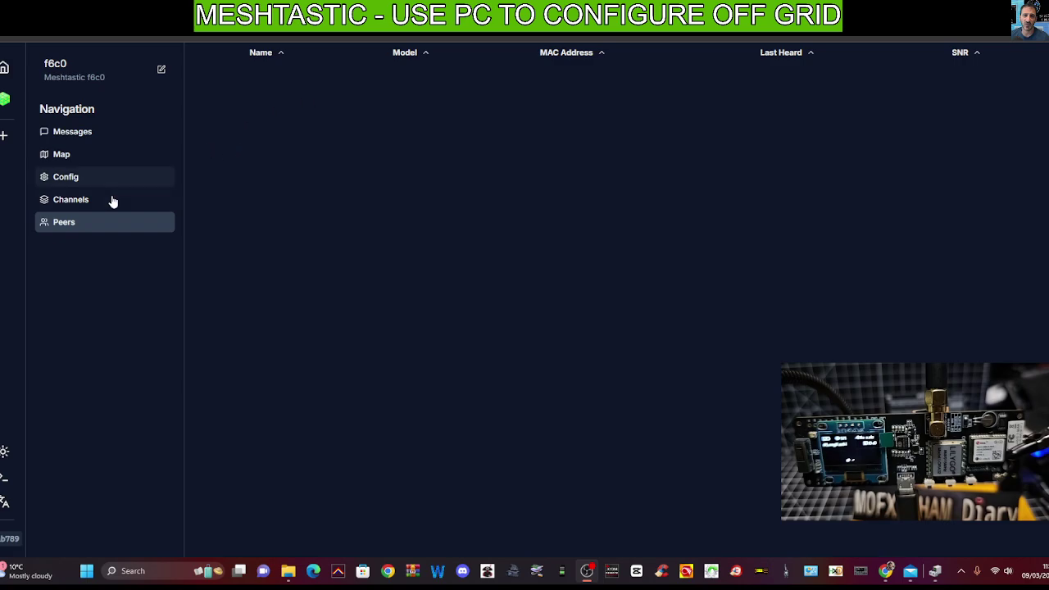
- Cycle through Channels, Peers, Config and Map, then open Primary messages and focus the message box
left_click(72, 201)
left_click(62, 224)
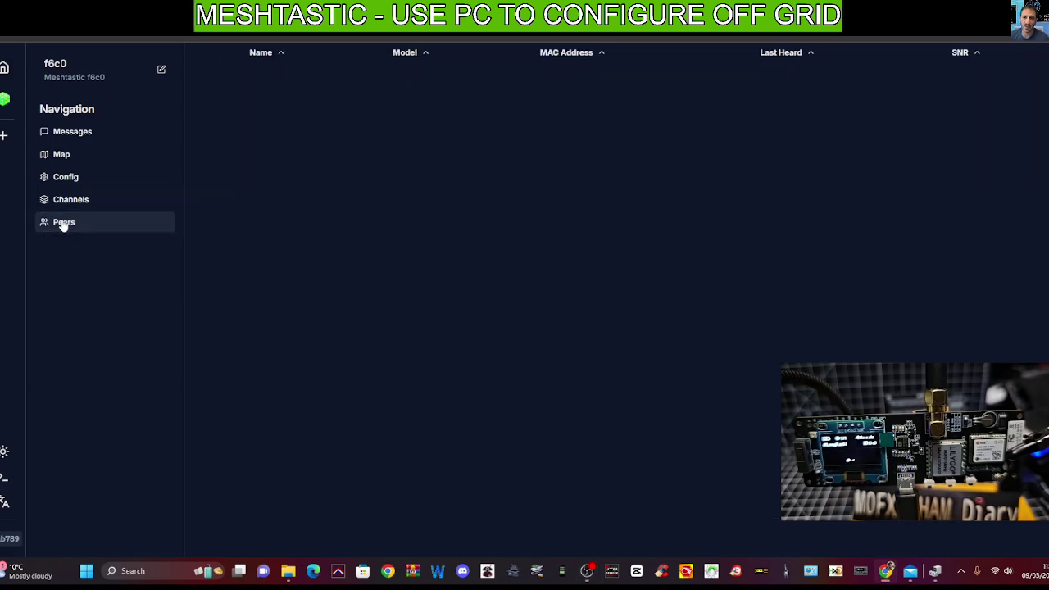
left_click(66, 176)
left_click(62, 156)
left_click(63, 133)
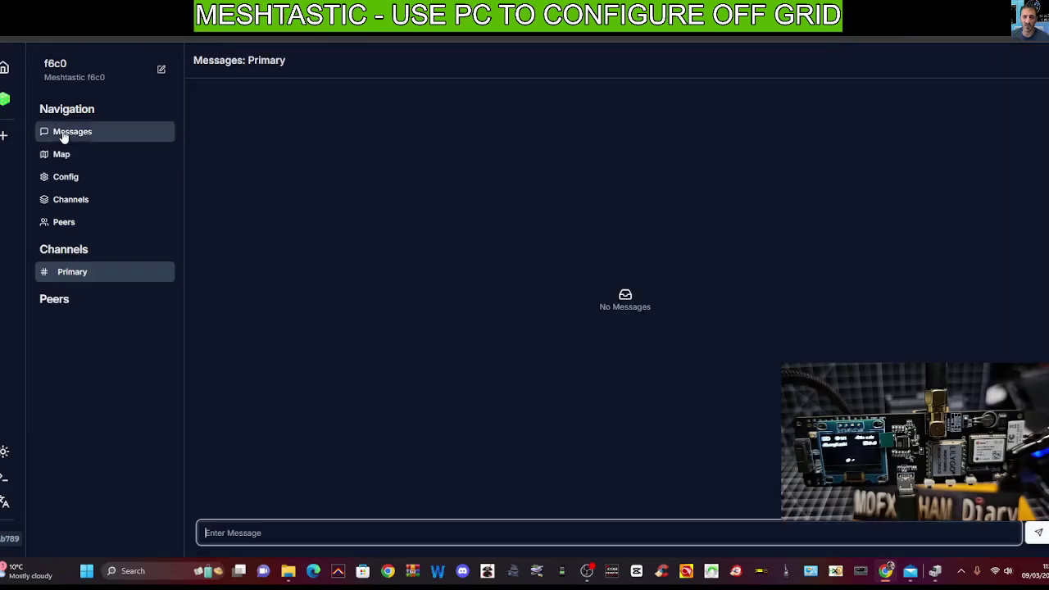
left_click(259, 527)
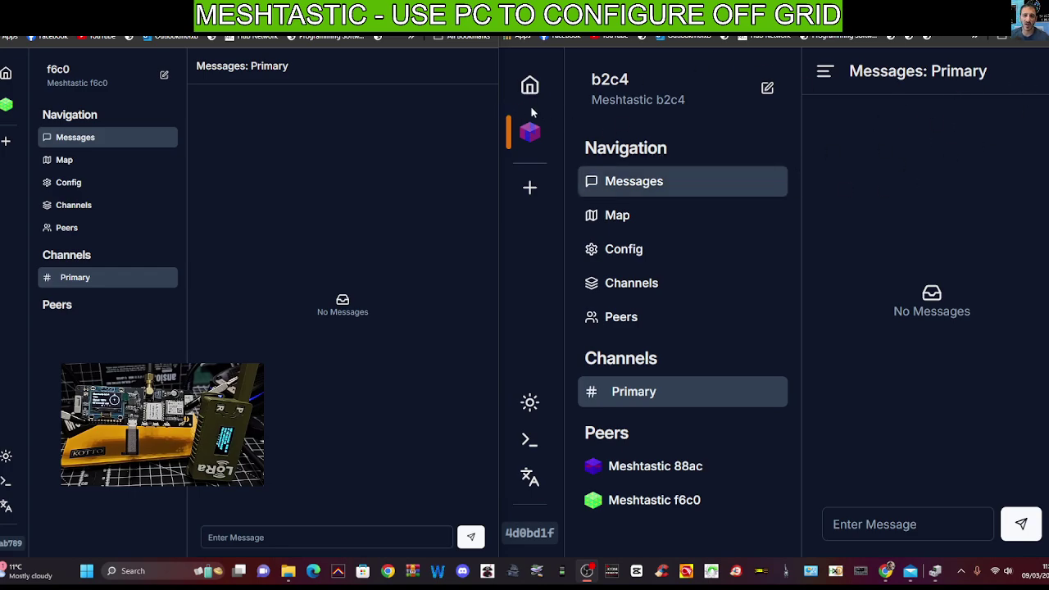
- Resize the f6c0 window to sit beside the b2c4 window and switch between them
mouse_move(498, 103)
left_mouse_down()
mouse_move(544, 105)
mouse_move(463, 105)
mouse_move(505, 107)
left_mouse_up()
left_click(502, 108)
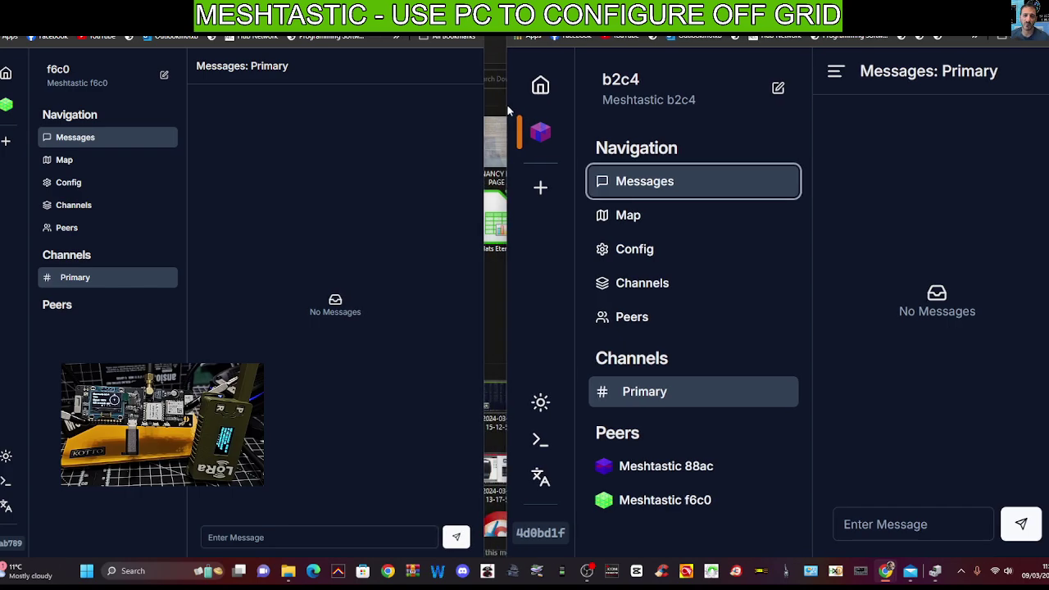
left_click(348, 182)
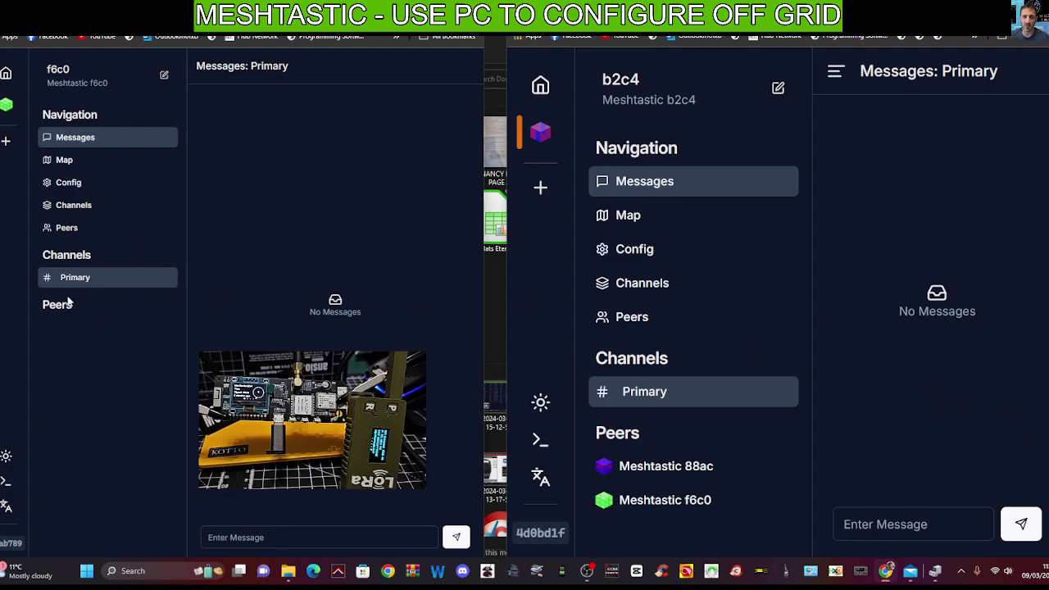
left_click(72, 205)
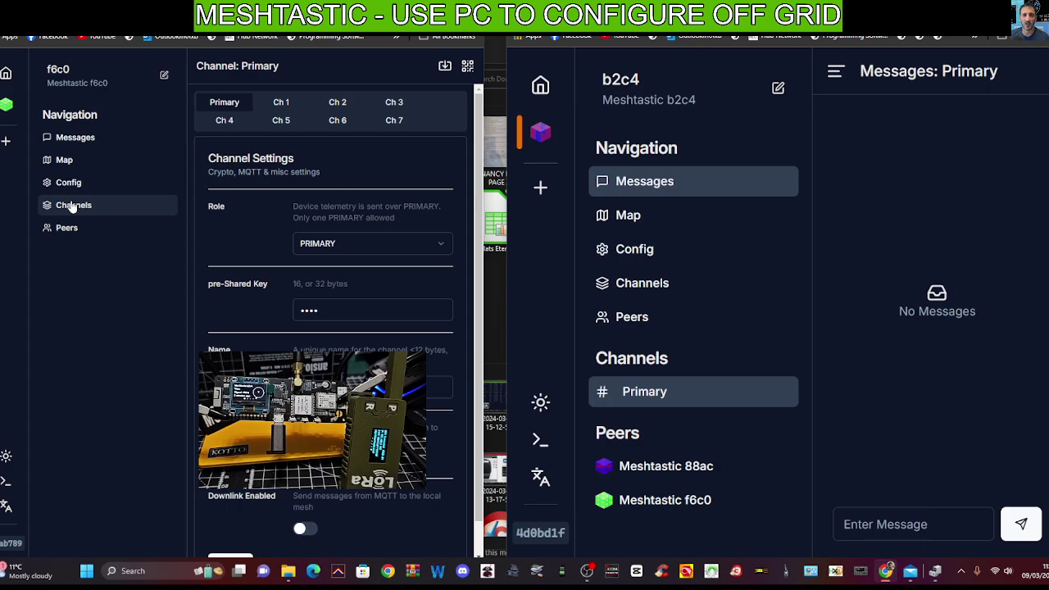
left_click(66, 183)
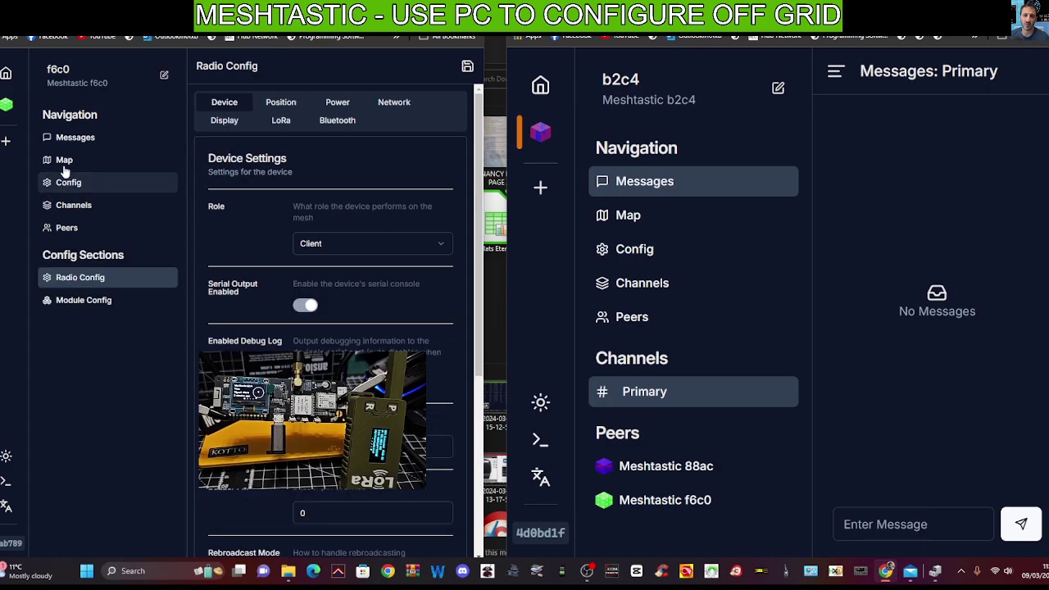
left_click(63, 139)
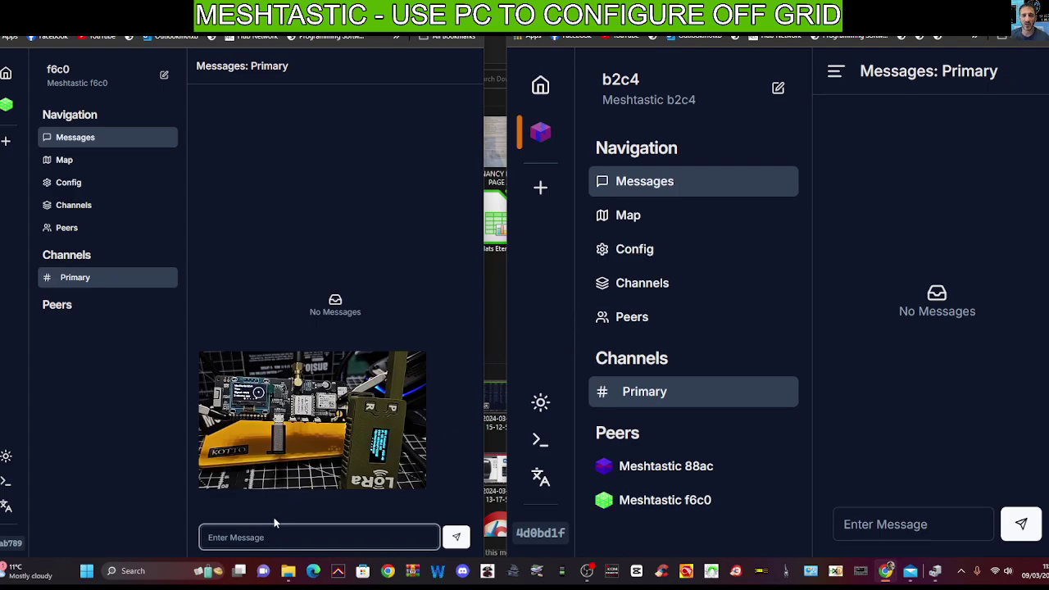
left_click(797, 173)
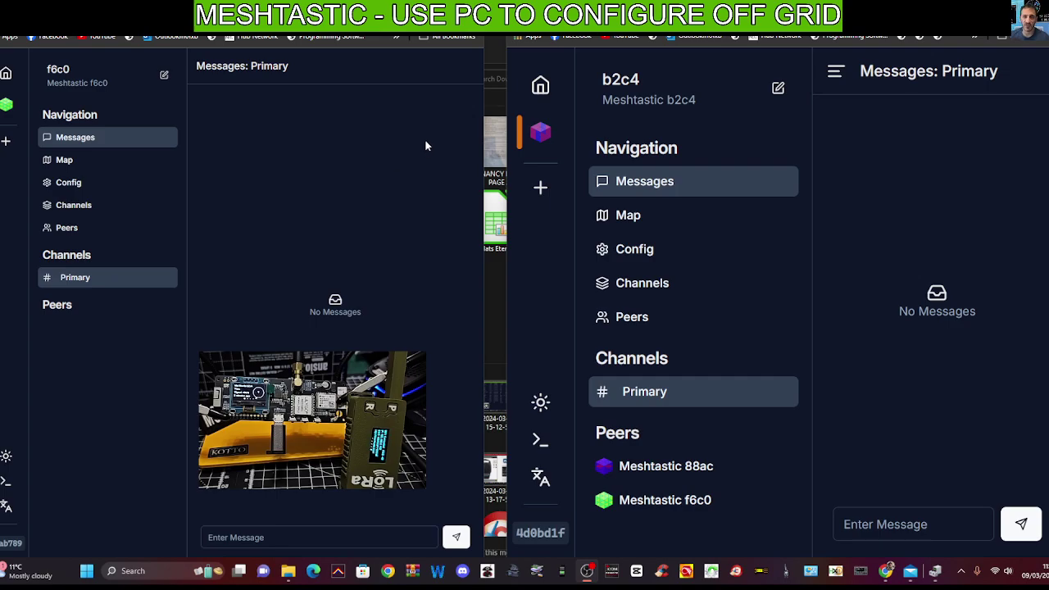
- Send 'HAMTECH' from the b2c4 node's Primary channel, then bring the f6c0 node's window forward
left_click(888, 524)
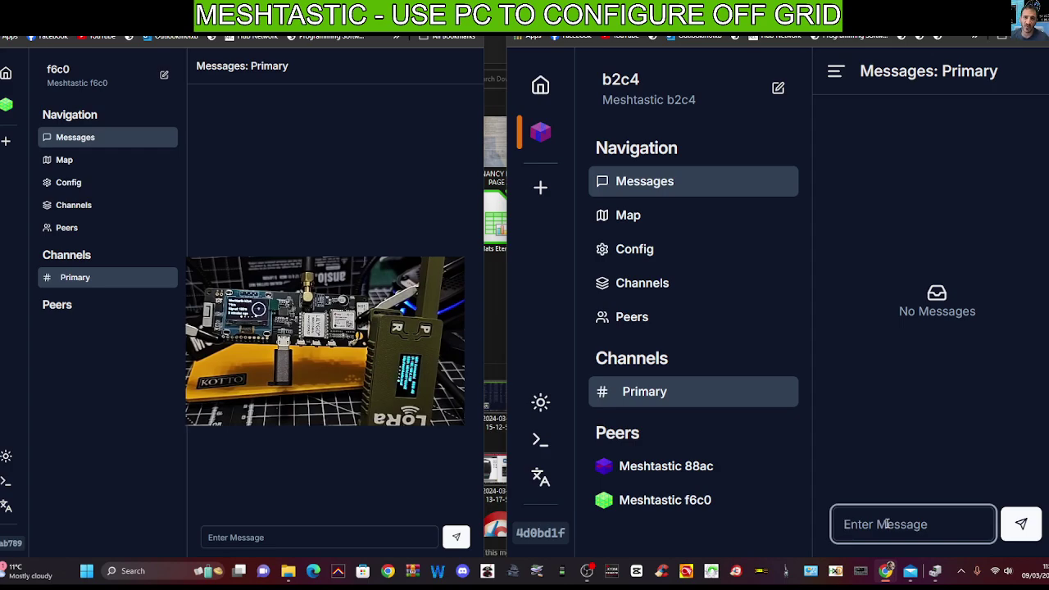
type("H")
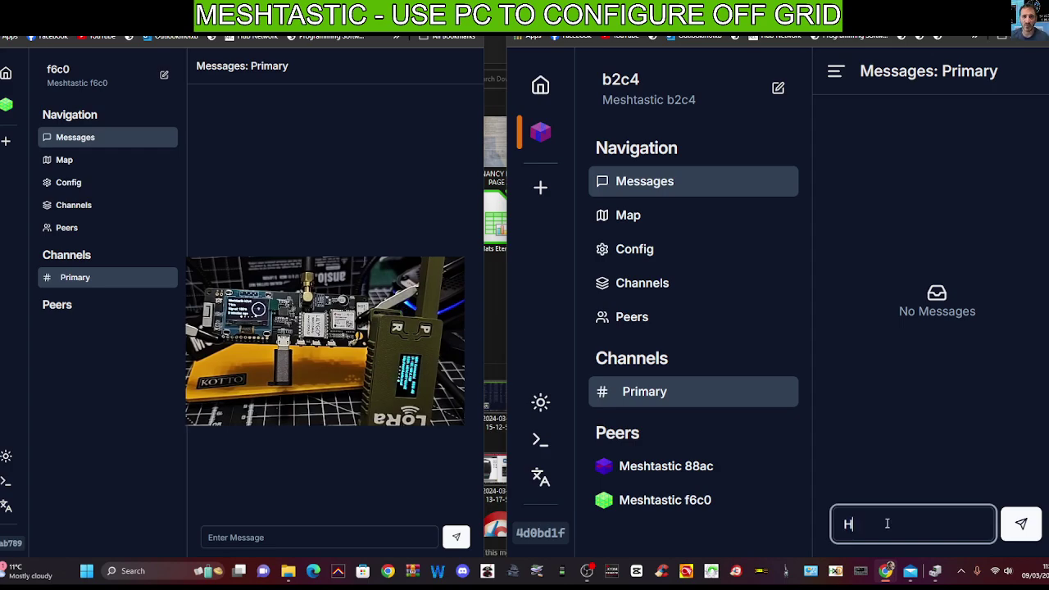
type("AMTECH")
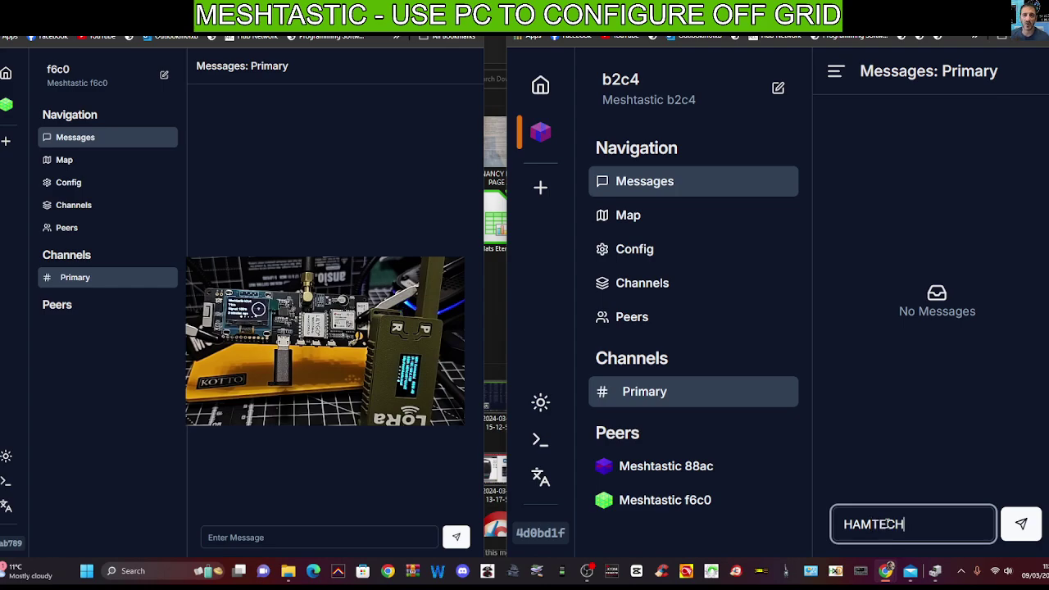
key("Return")
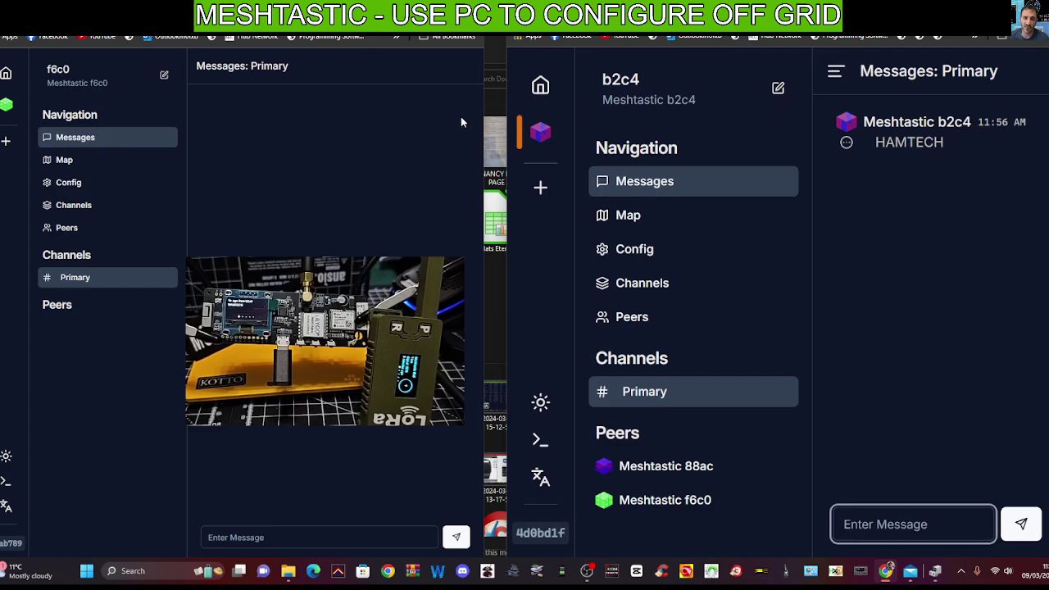
left_click(415, 136)
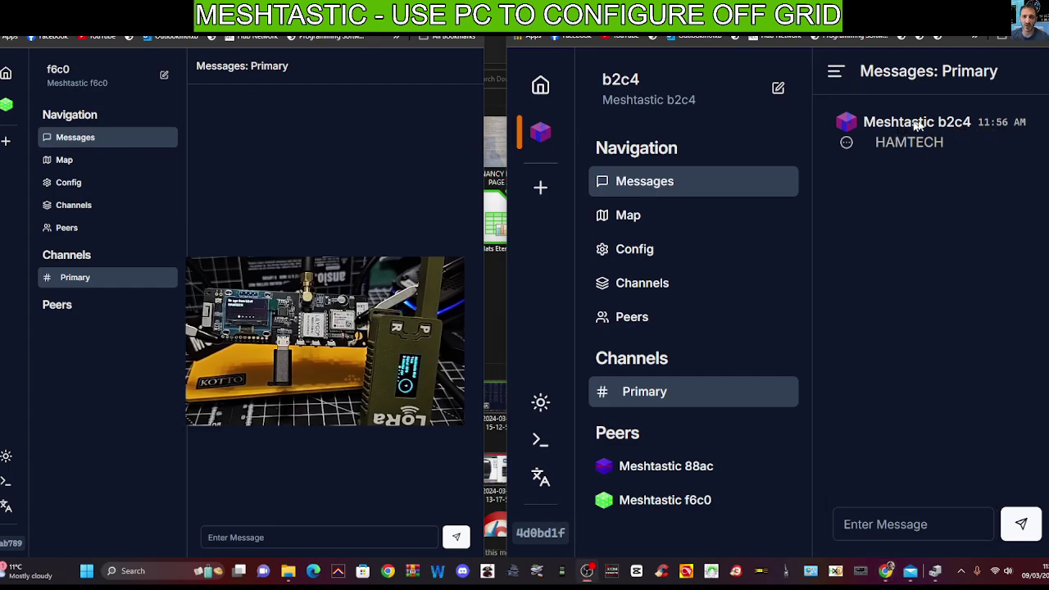
left_click(60, 306)
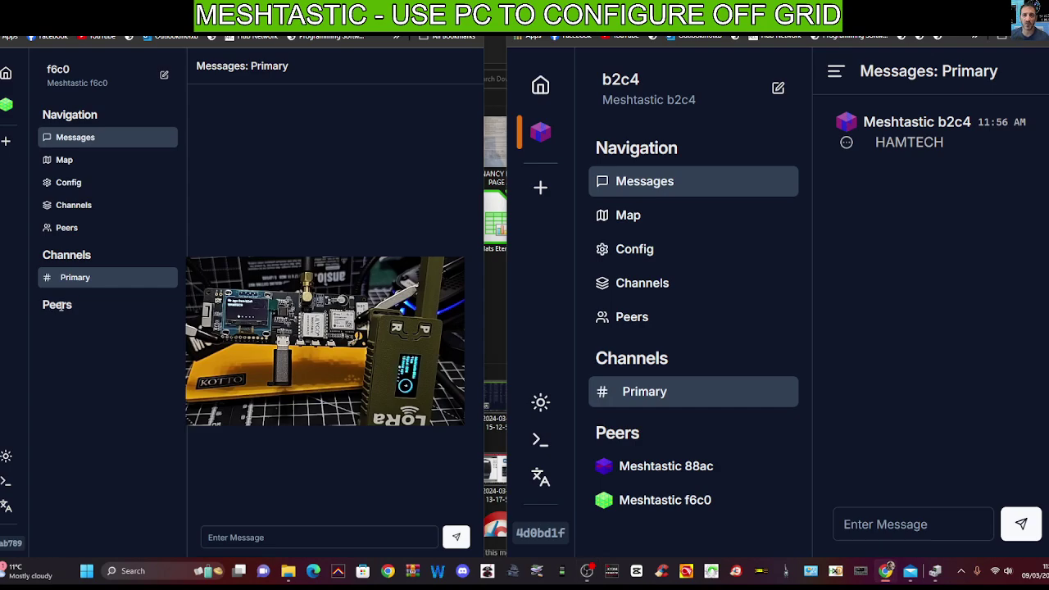
- Check the f6c0 node's map, radio config, Primary channel and peers, then return to its messages
left_click(66, 161)
left_click(66, 182)
left_click(72, 205)
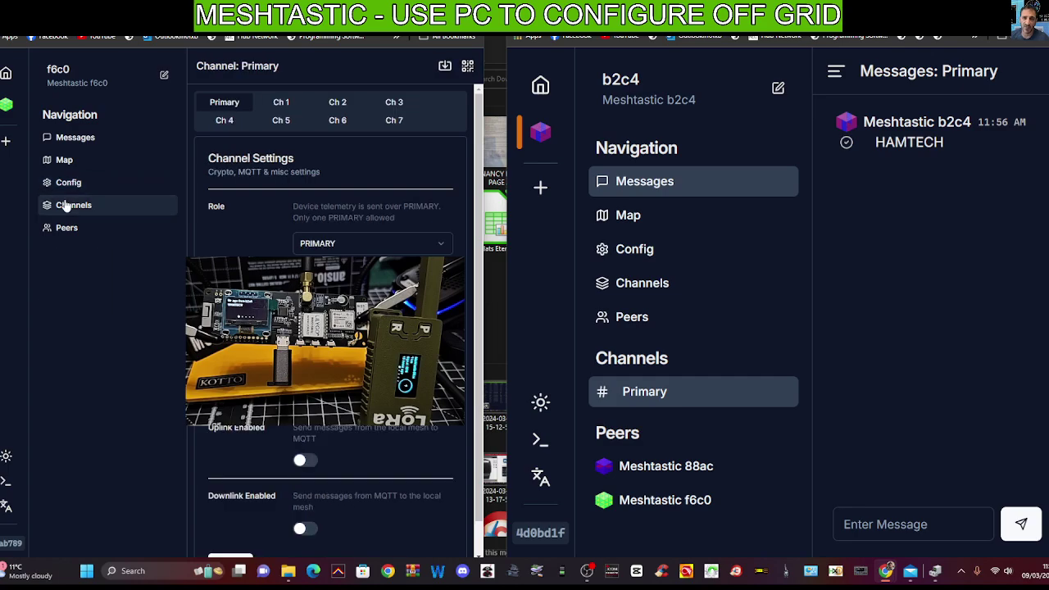
left_click(67, 228)
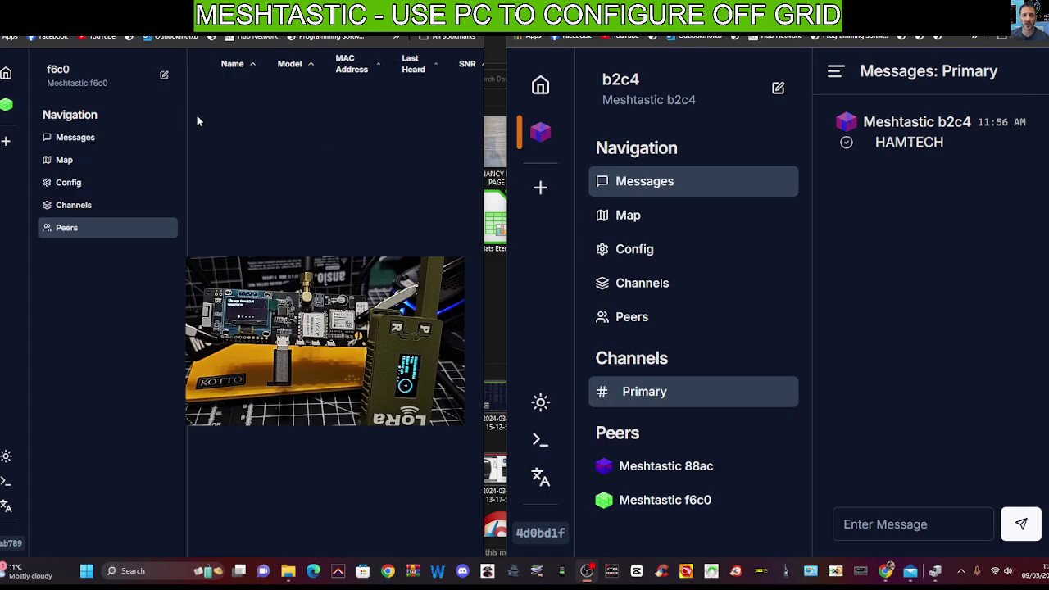
left_click(62, 139)
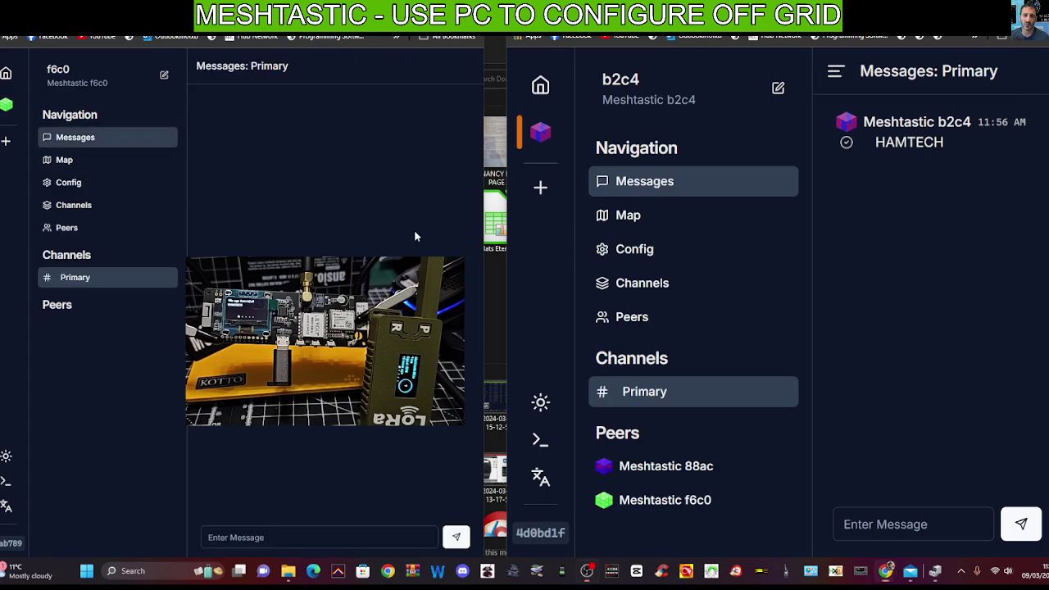
left_click(749, 87)
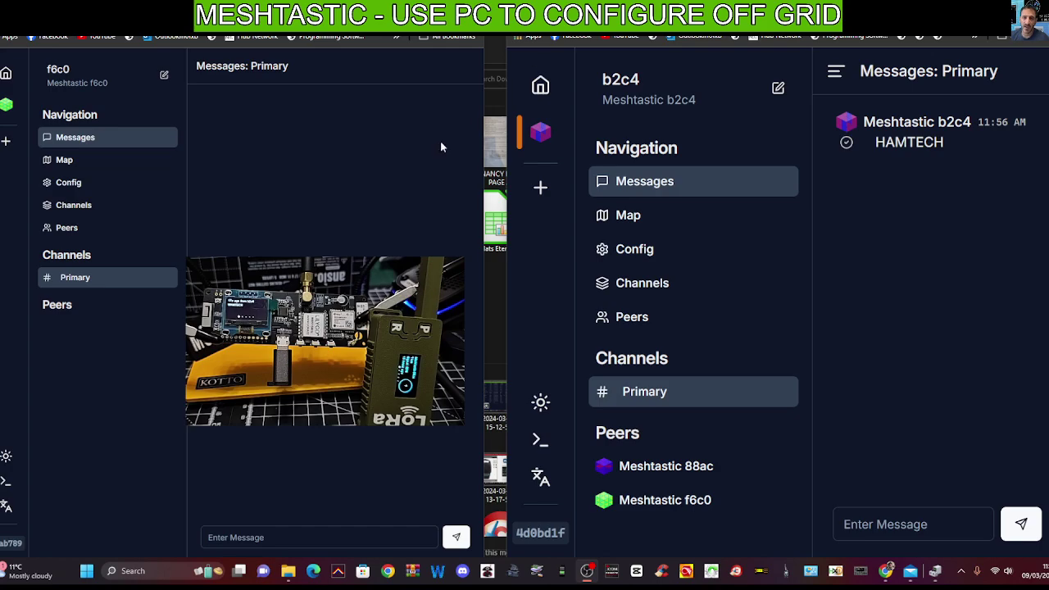
- Send 'HAMTECH' from the f6c0 node's Primary channel chat
left_click(273, 535)
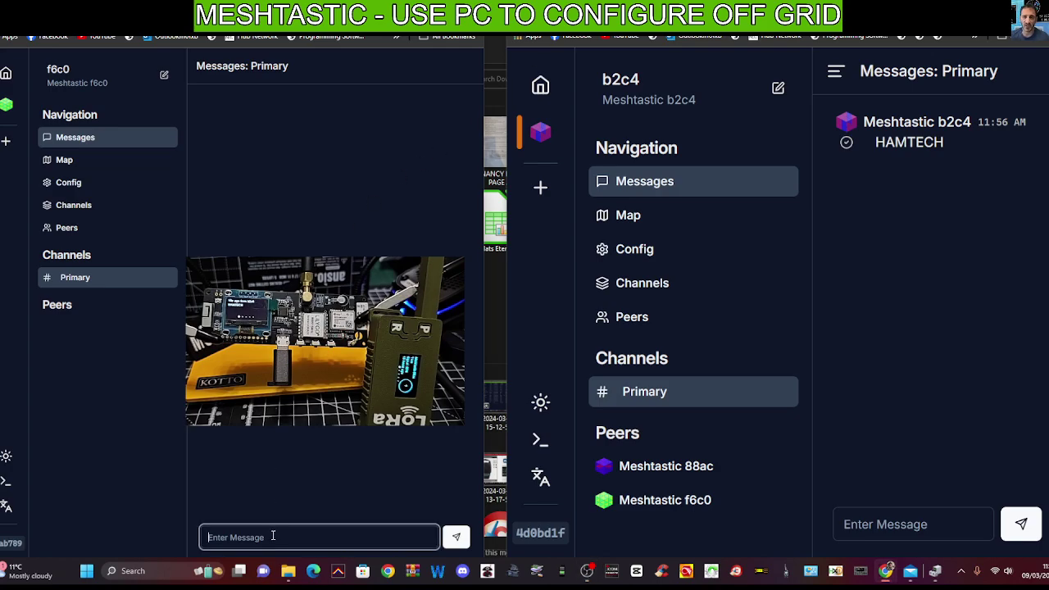
type("HAMTECH")
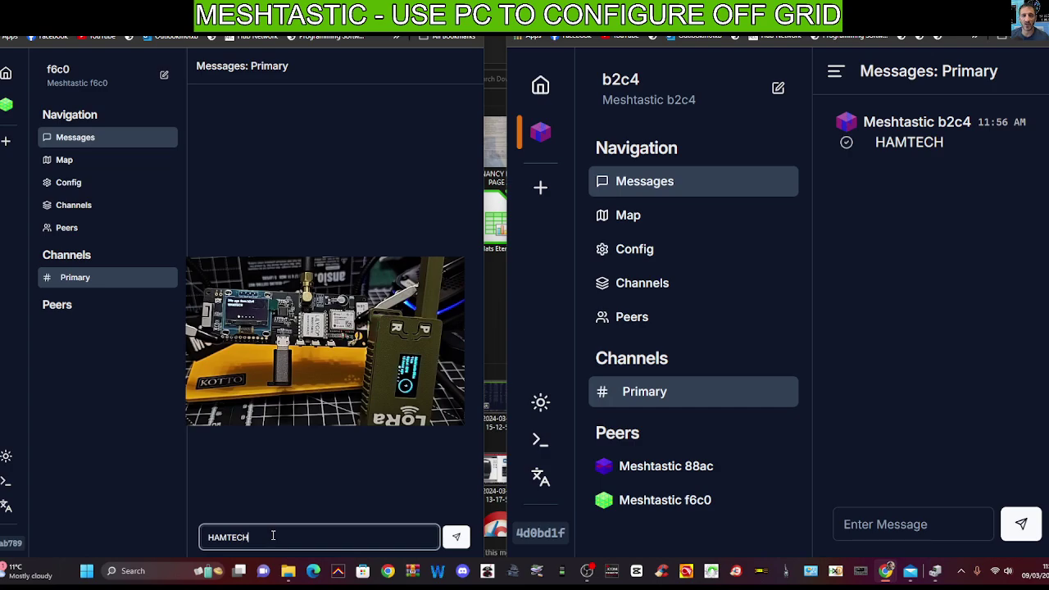
key("Return")
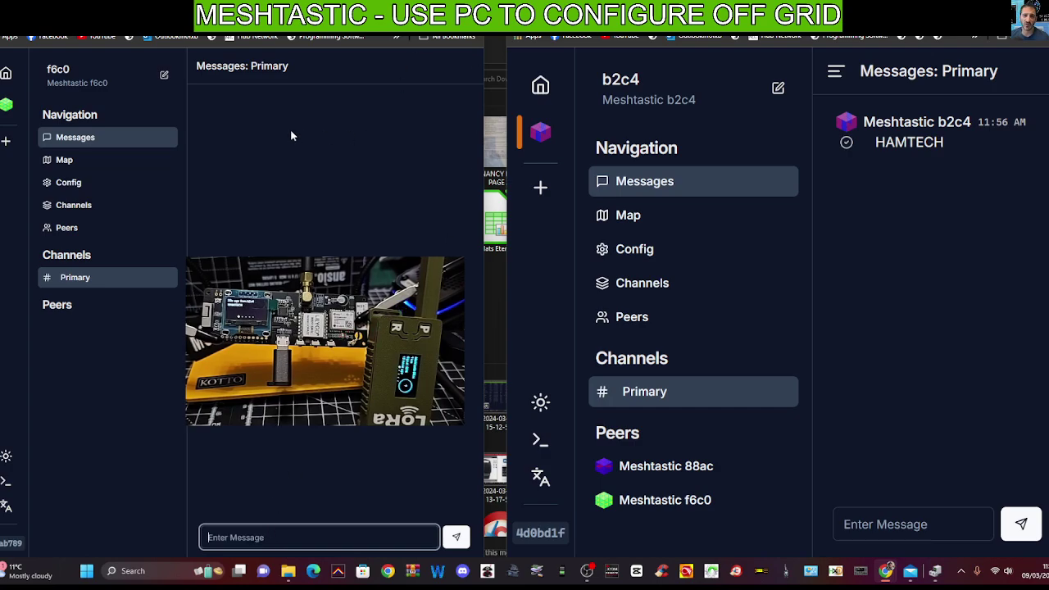
left_click(918, 128)
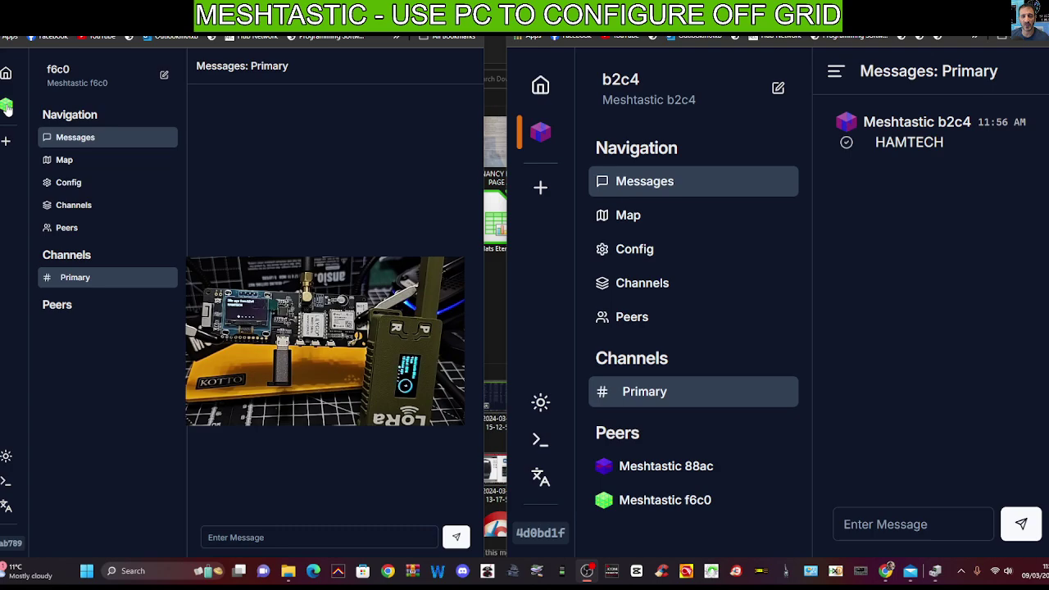
- Review f6c0's map, radio config, Primary channel and peers, widening the window for more peer columns
left_click(64, 161)
left_click(70, 182)
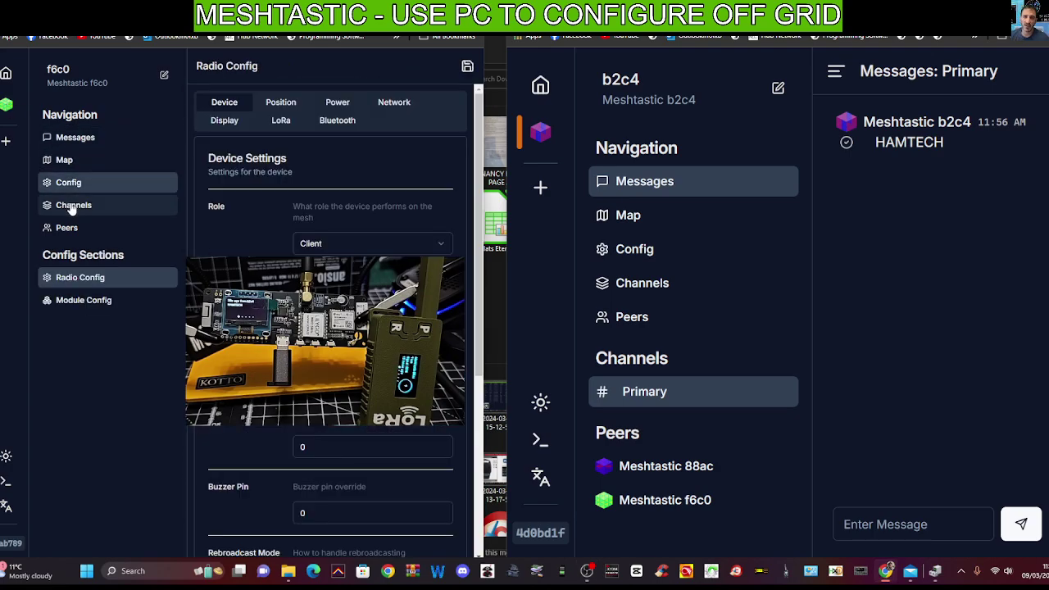
left_click(72, 207)
left_click(69, 226)
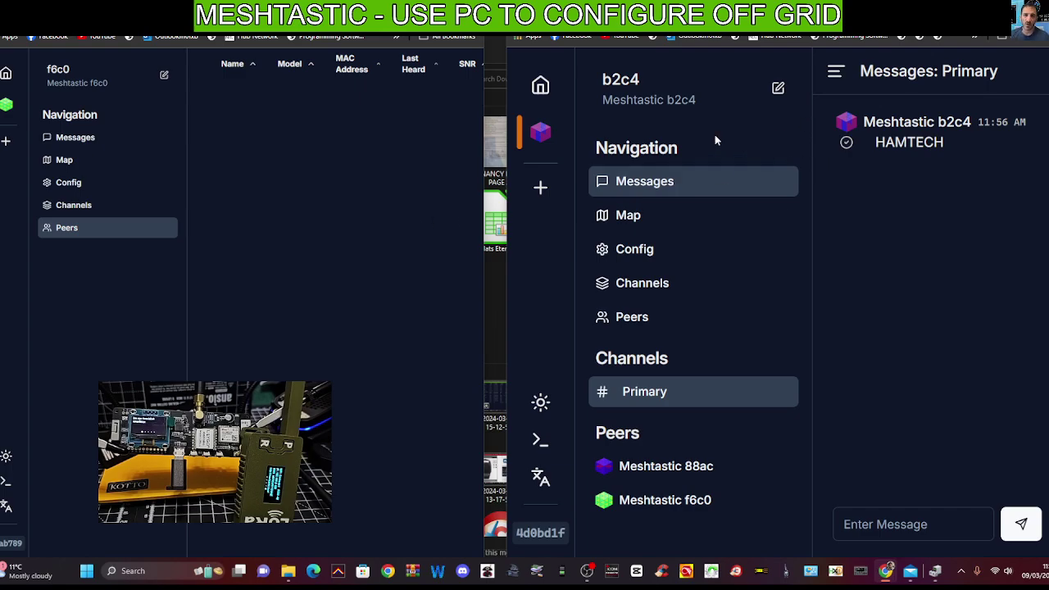
left_click_drag(484, 269, 513, 277)
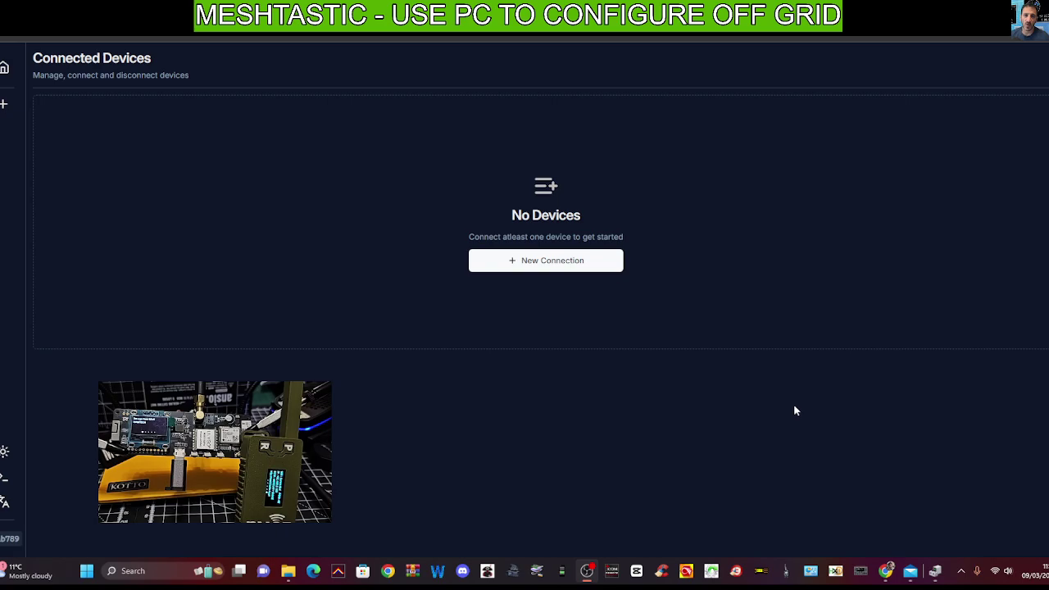
- Connect node 88ac over serial using the # 0 - 4292 - 60000 device
left_click(548, 260)
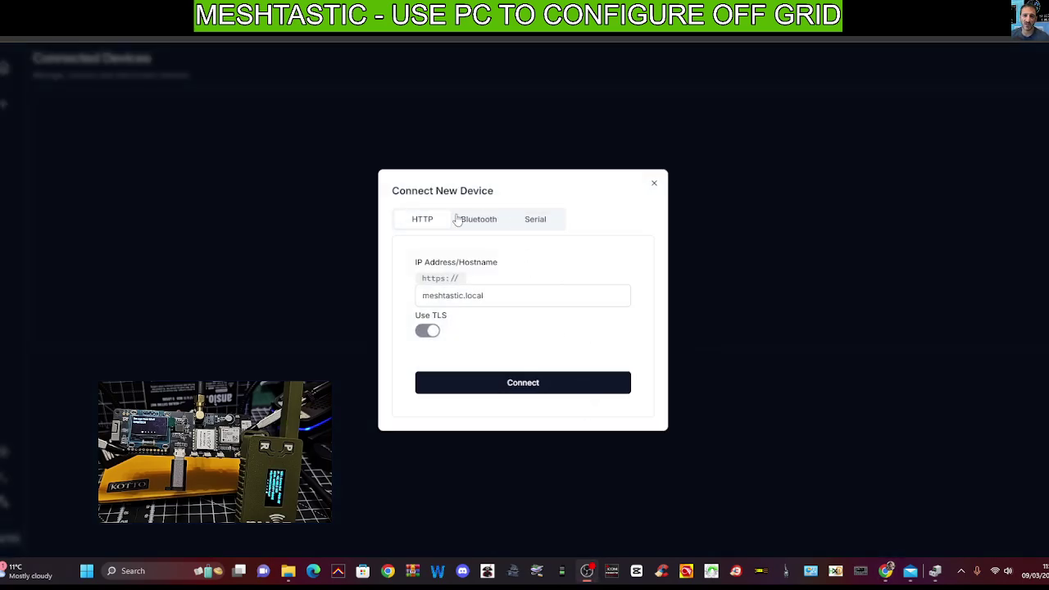
left_click(537, 221)
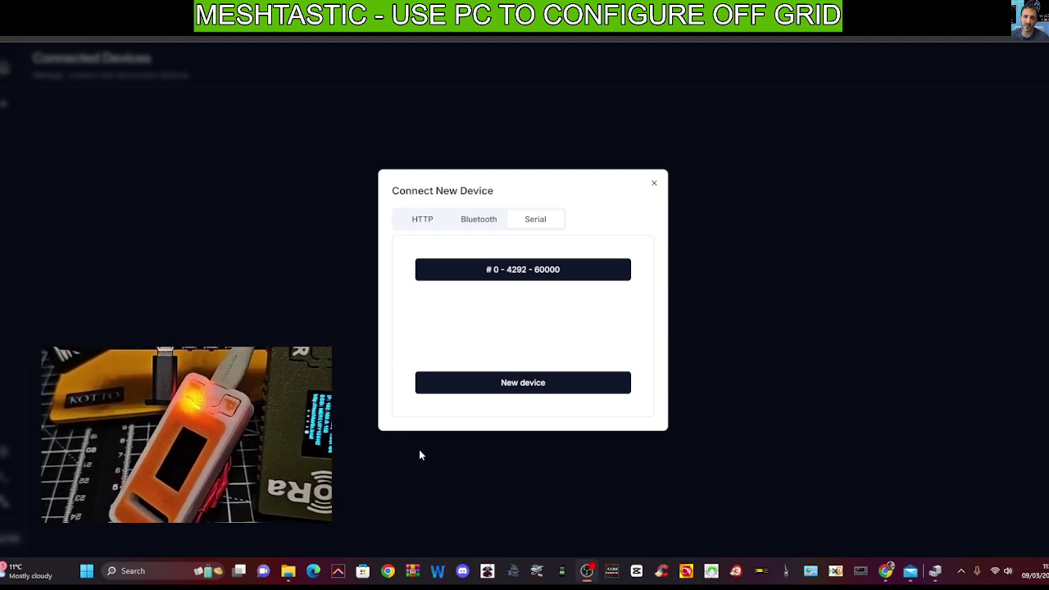
left_click(527, 271)
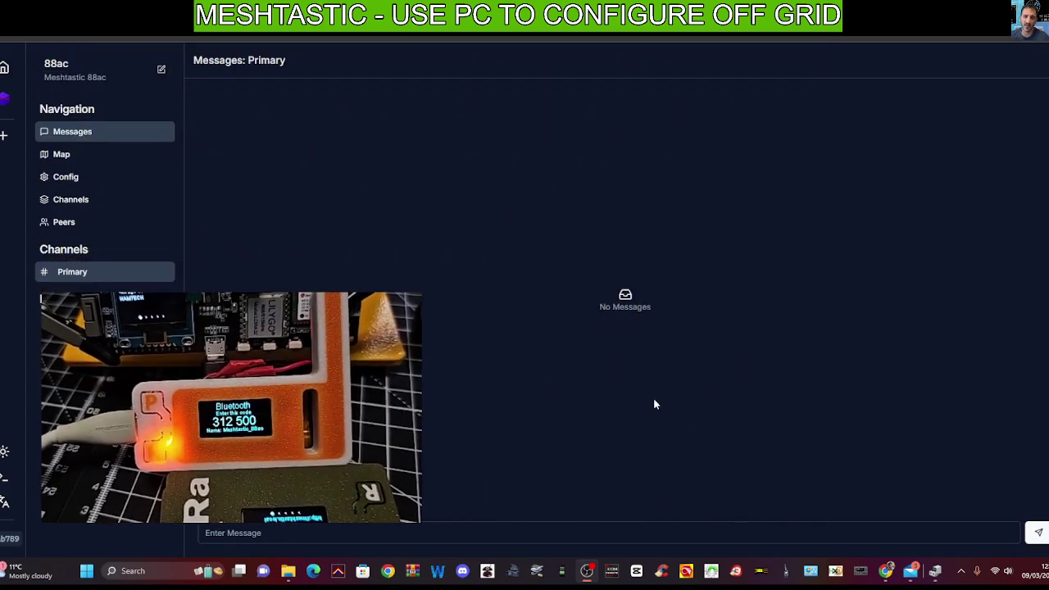
- Check node 88ac's map and Primary channel settings, then bring up its radio configuration
left_click(72, 155)
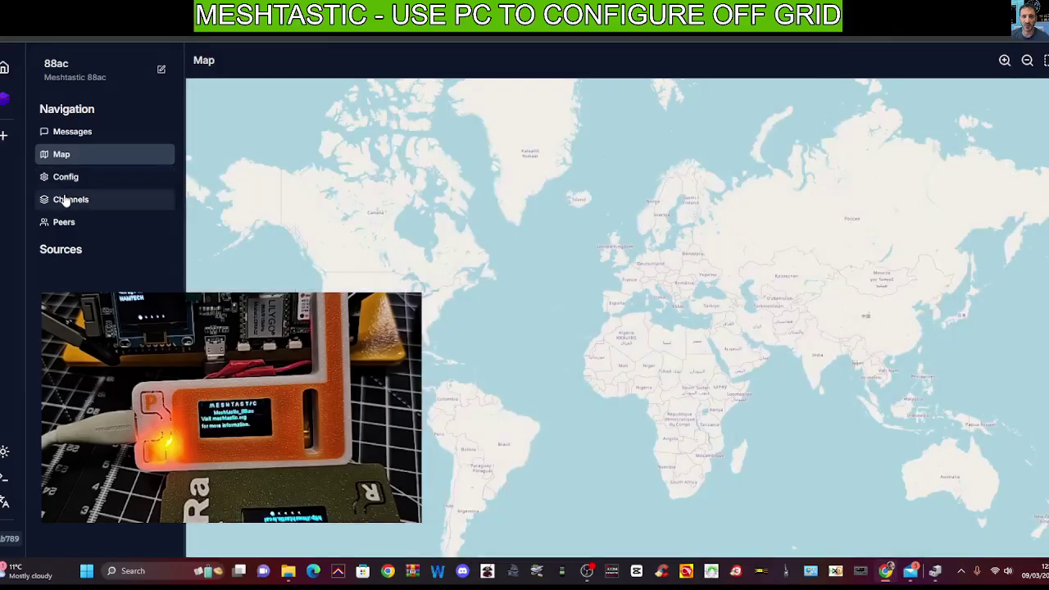
left_click(65, 200)
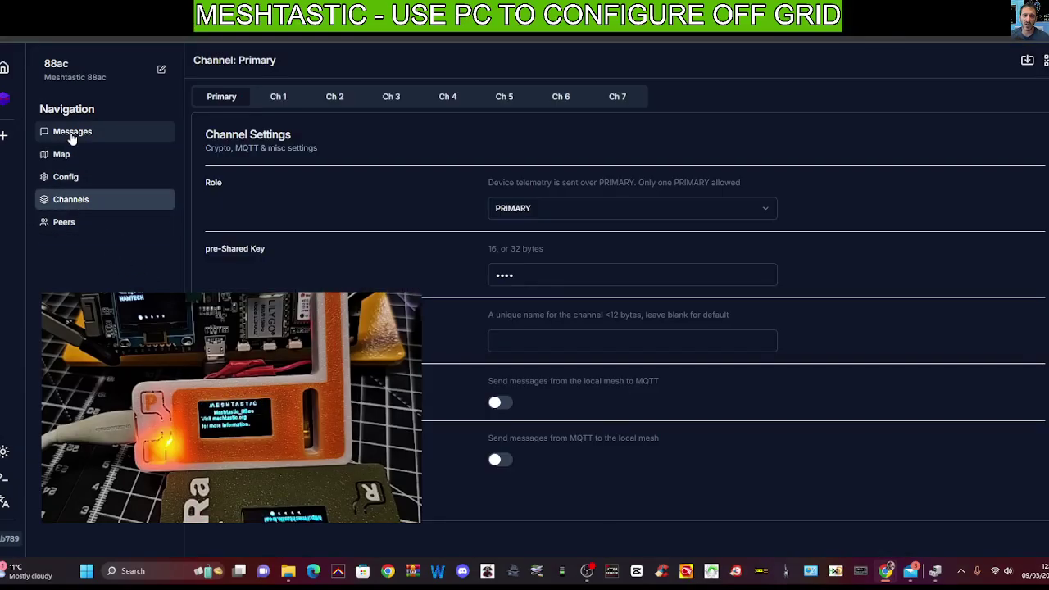
left_click(66, 176)
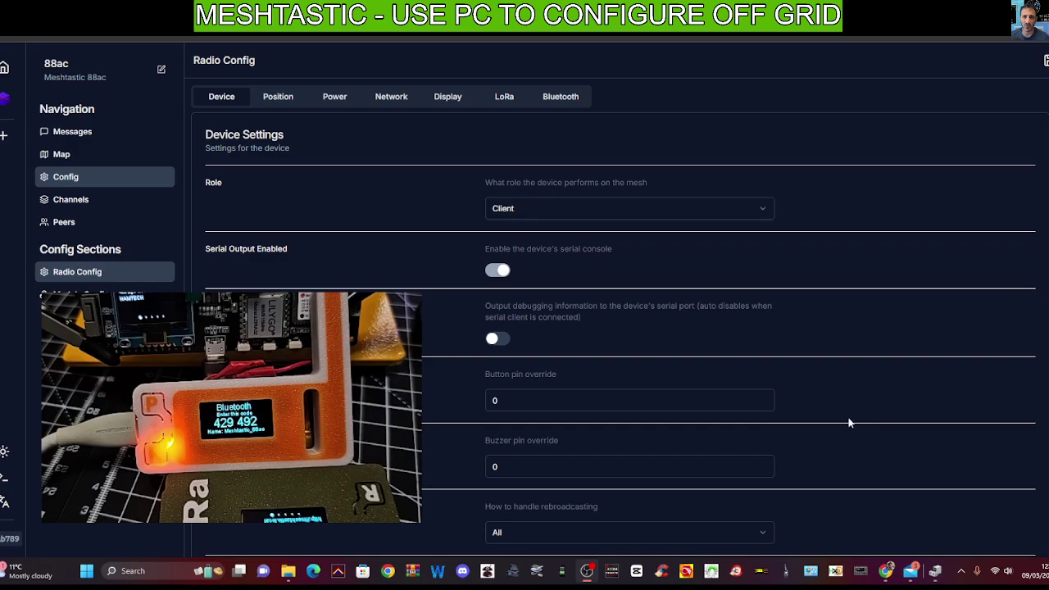
- Set node 88ac's LoRa region to EU_868 and raise its hop limit from 3 to 7
left_click(504, 97)
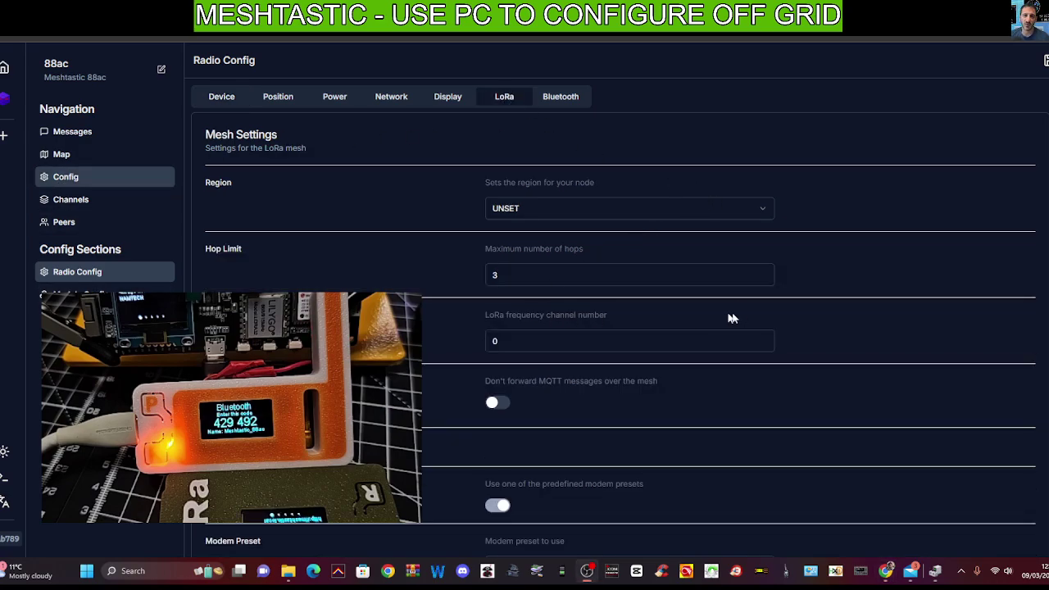
left_click(774, 209)
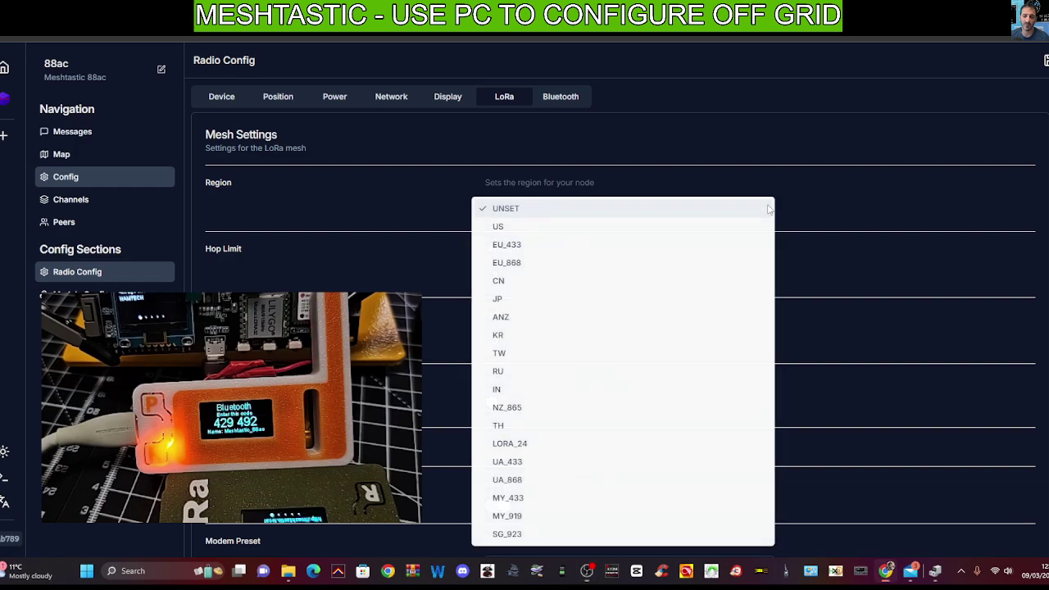
left_click(534, 263)
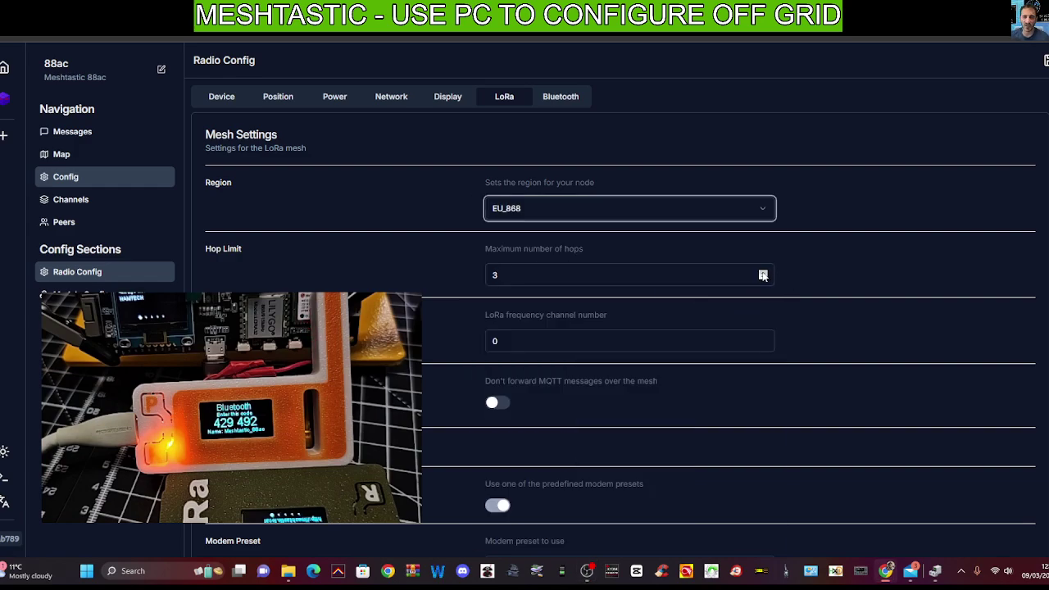
double_click(763, 274)
left_click(726, 304)
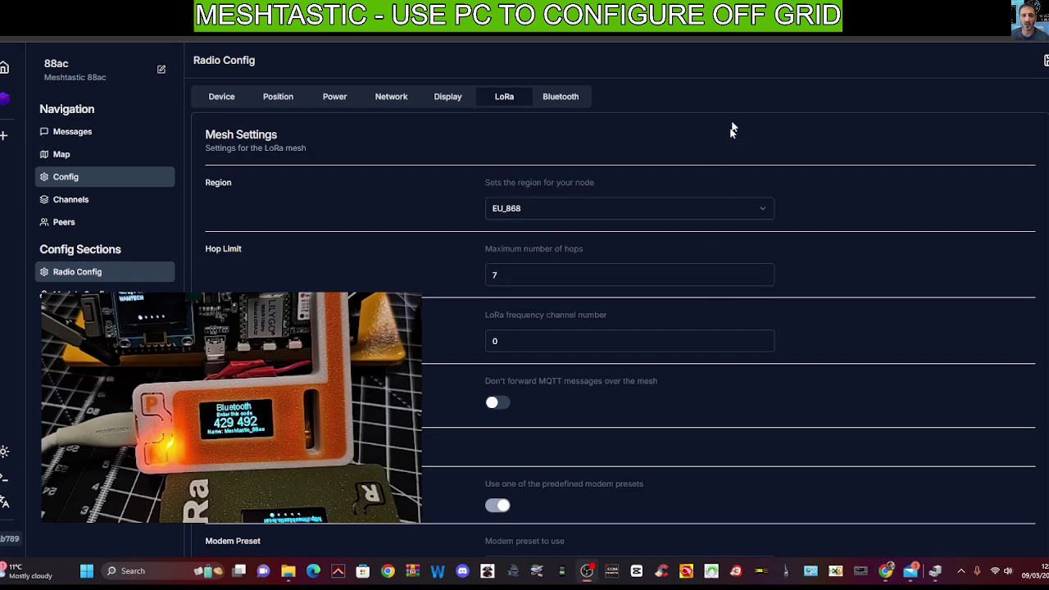